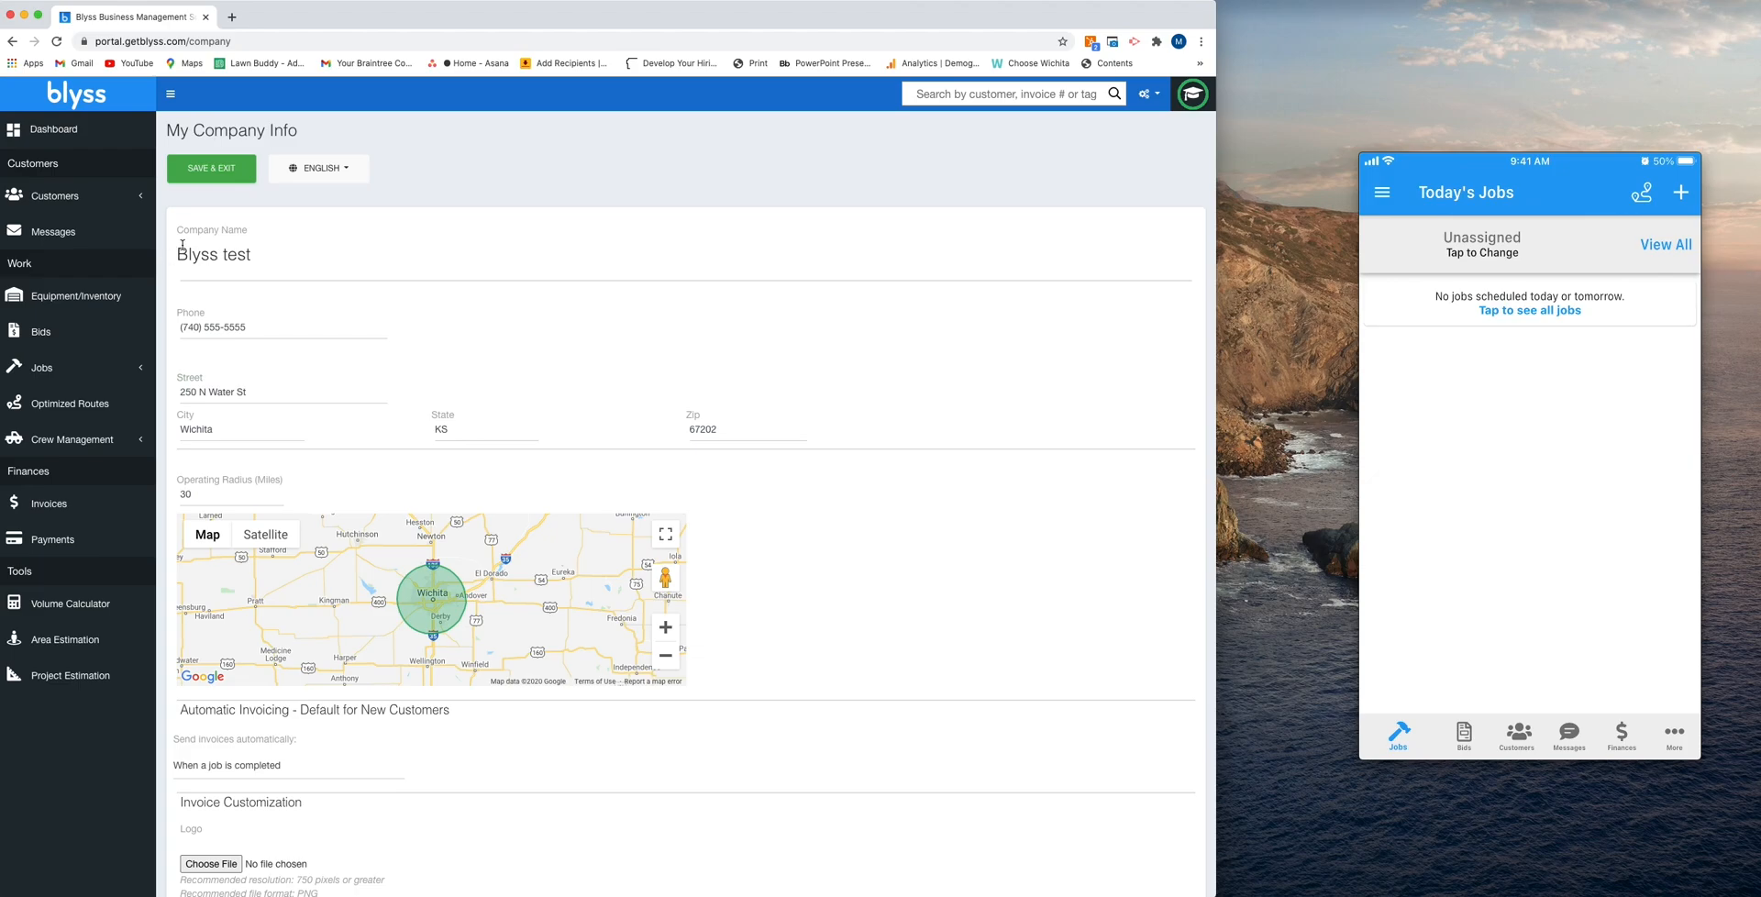
drag(179, 255, 274, 256)
click(274, 256)
- Set the default for new customers to send invoices automatically when a job is completed
scroll(286, 381, down, 5)
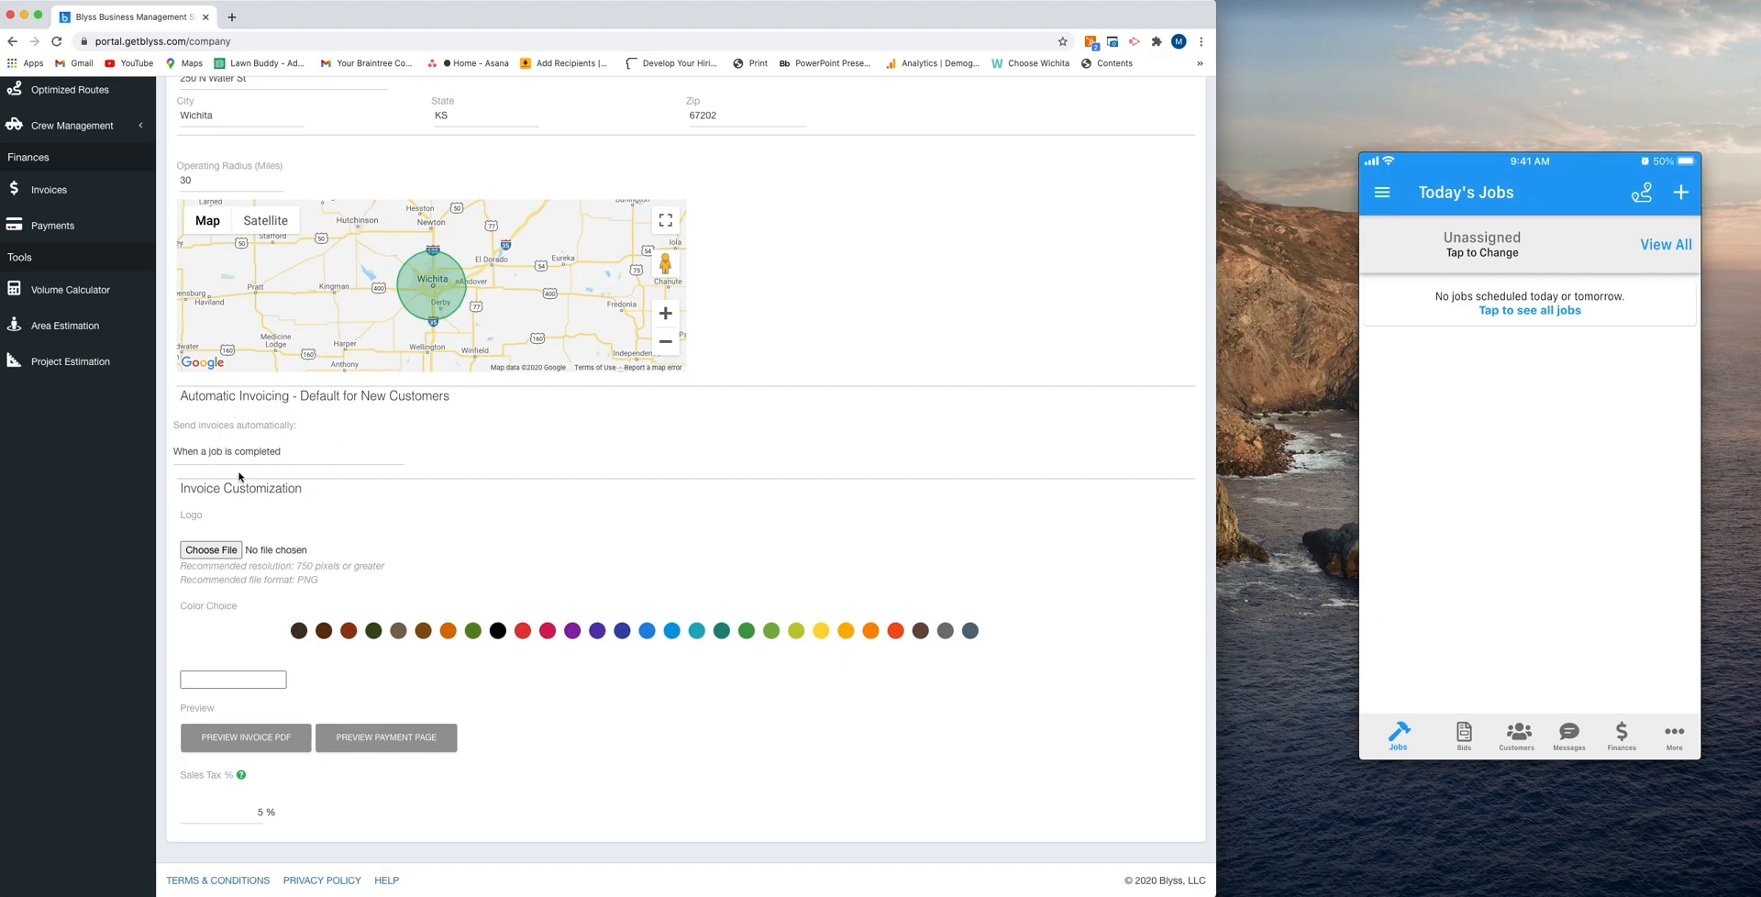
click(309, 459)
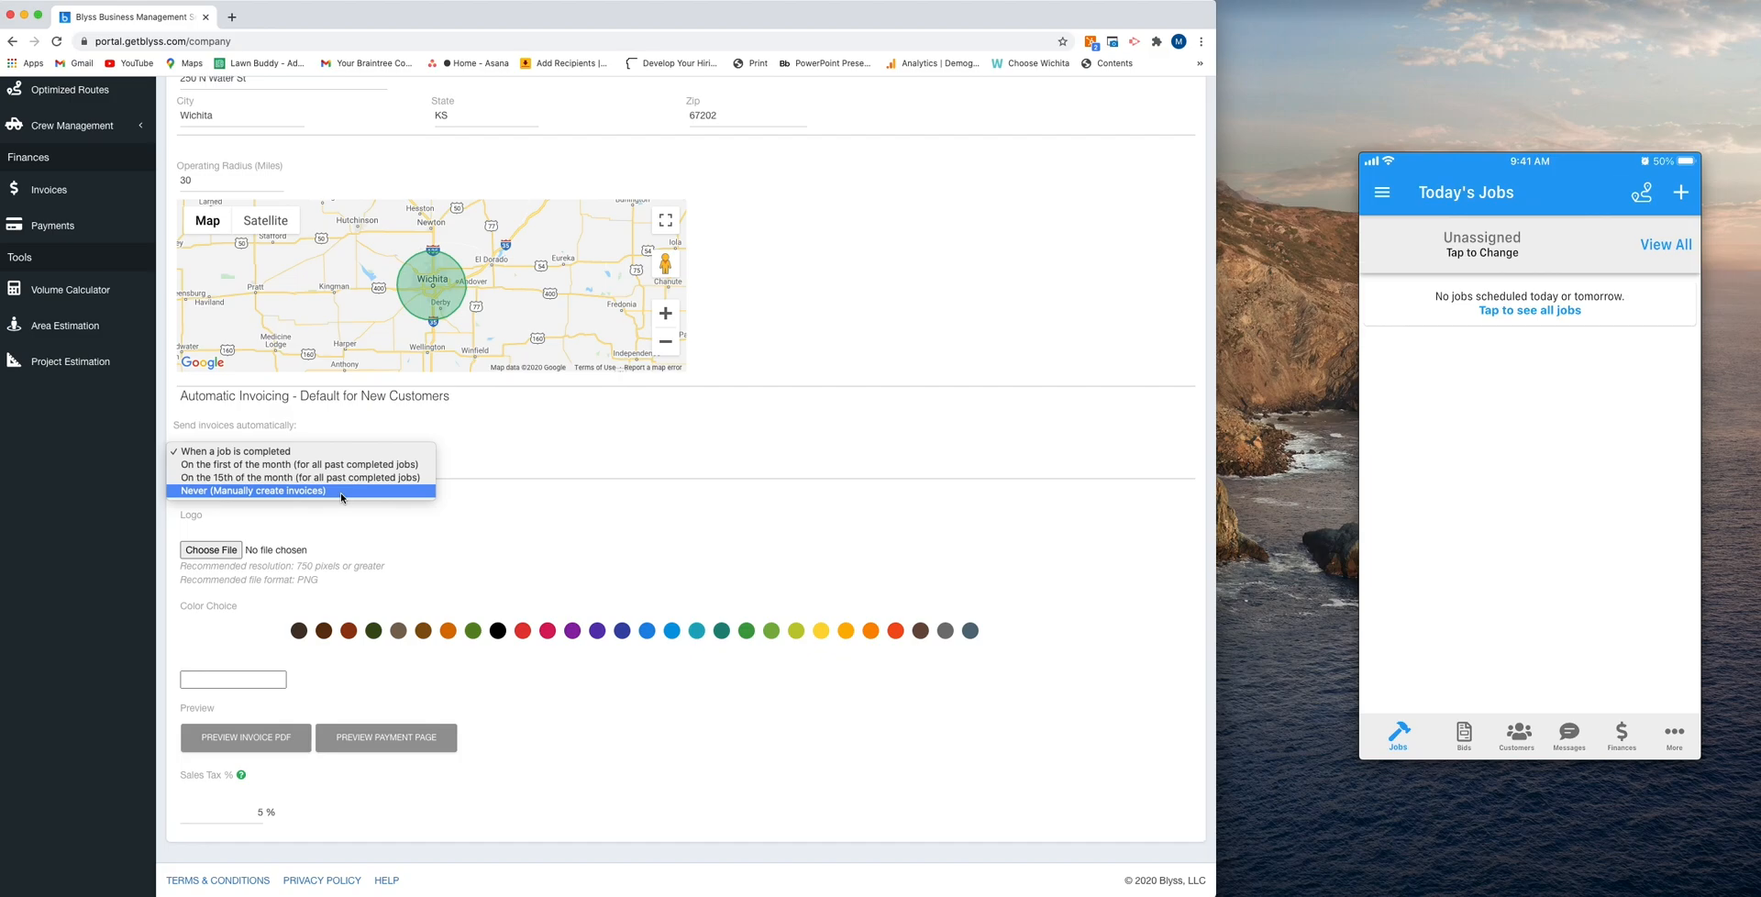
click(229, 448)
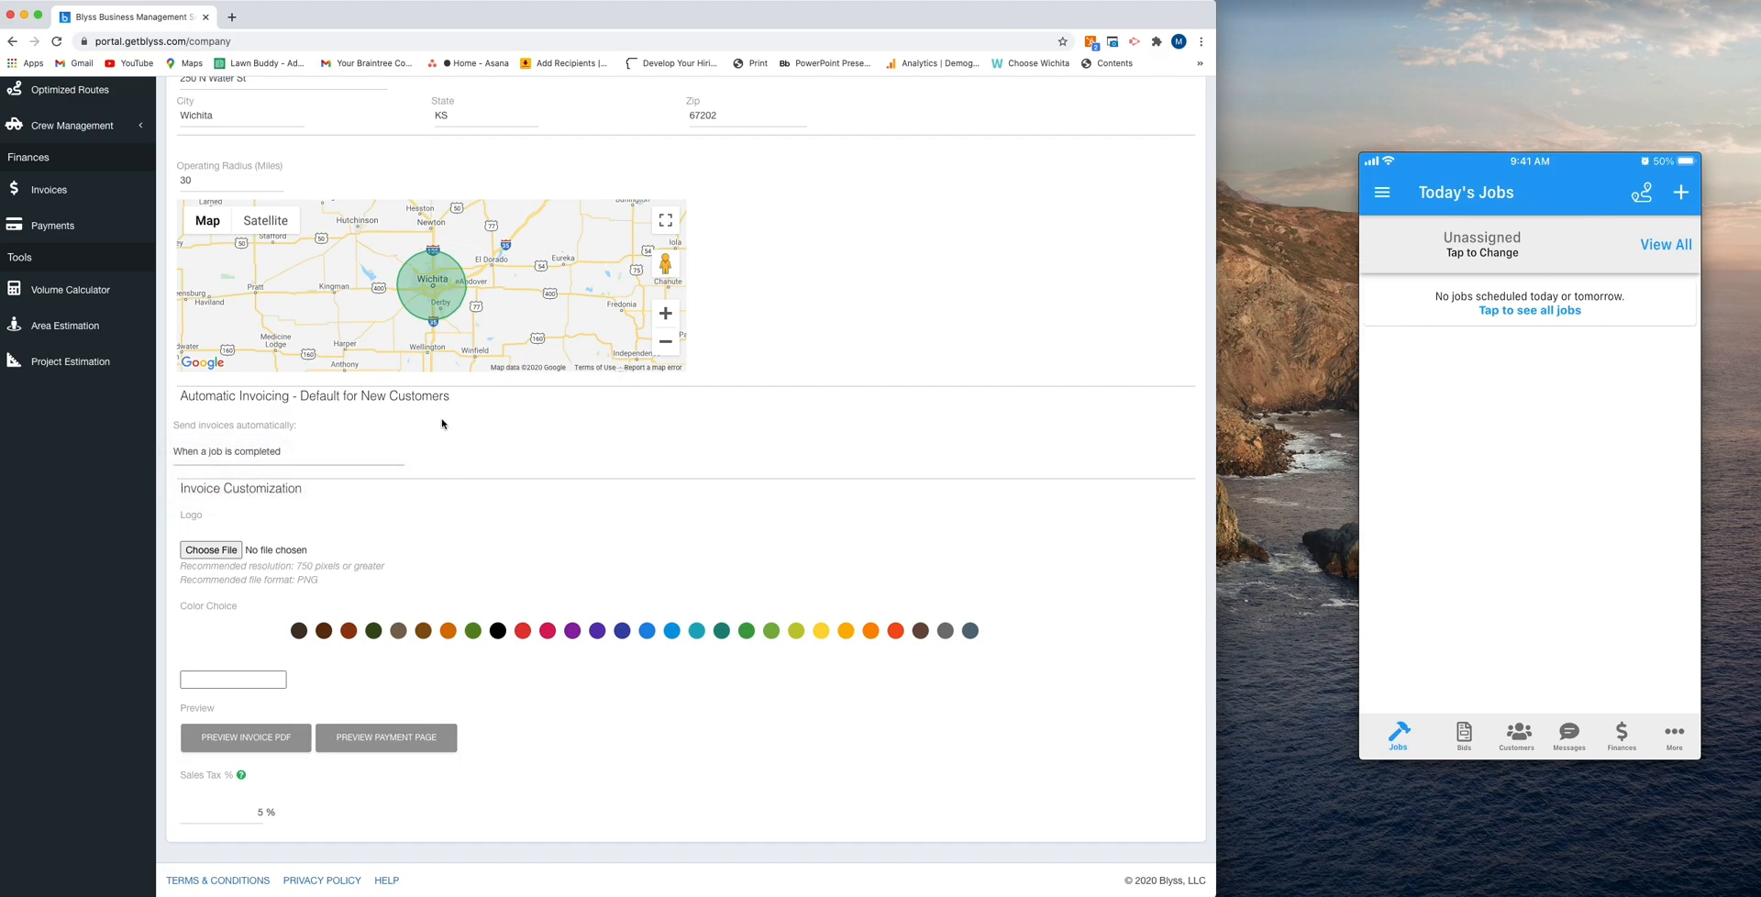
- Upload construction-logo-template_70465-2-original.jpg from the Desktop as the invoice logo
click(204, 554)
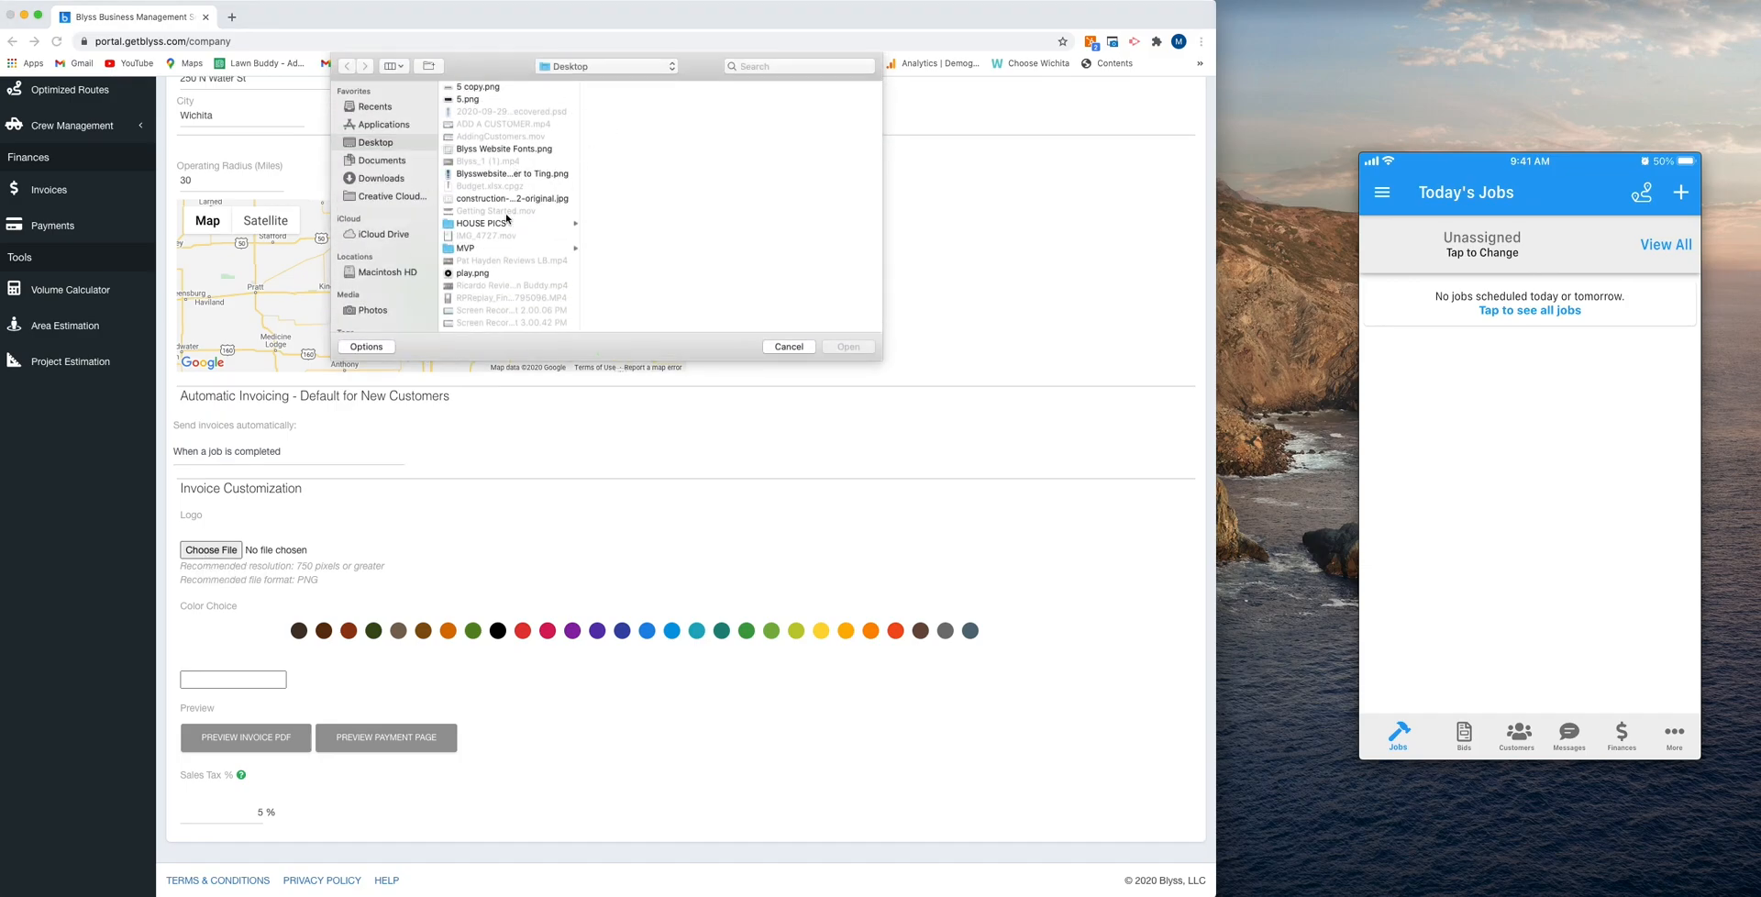
scroll(506, 218, down, 5)
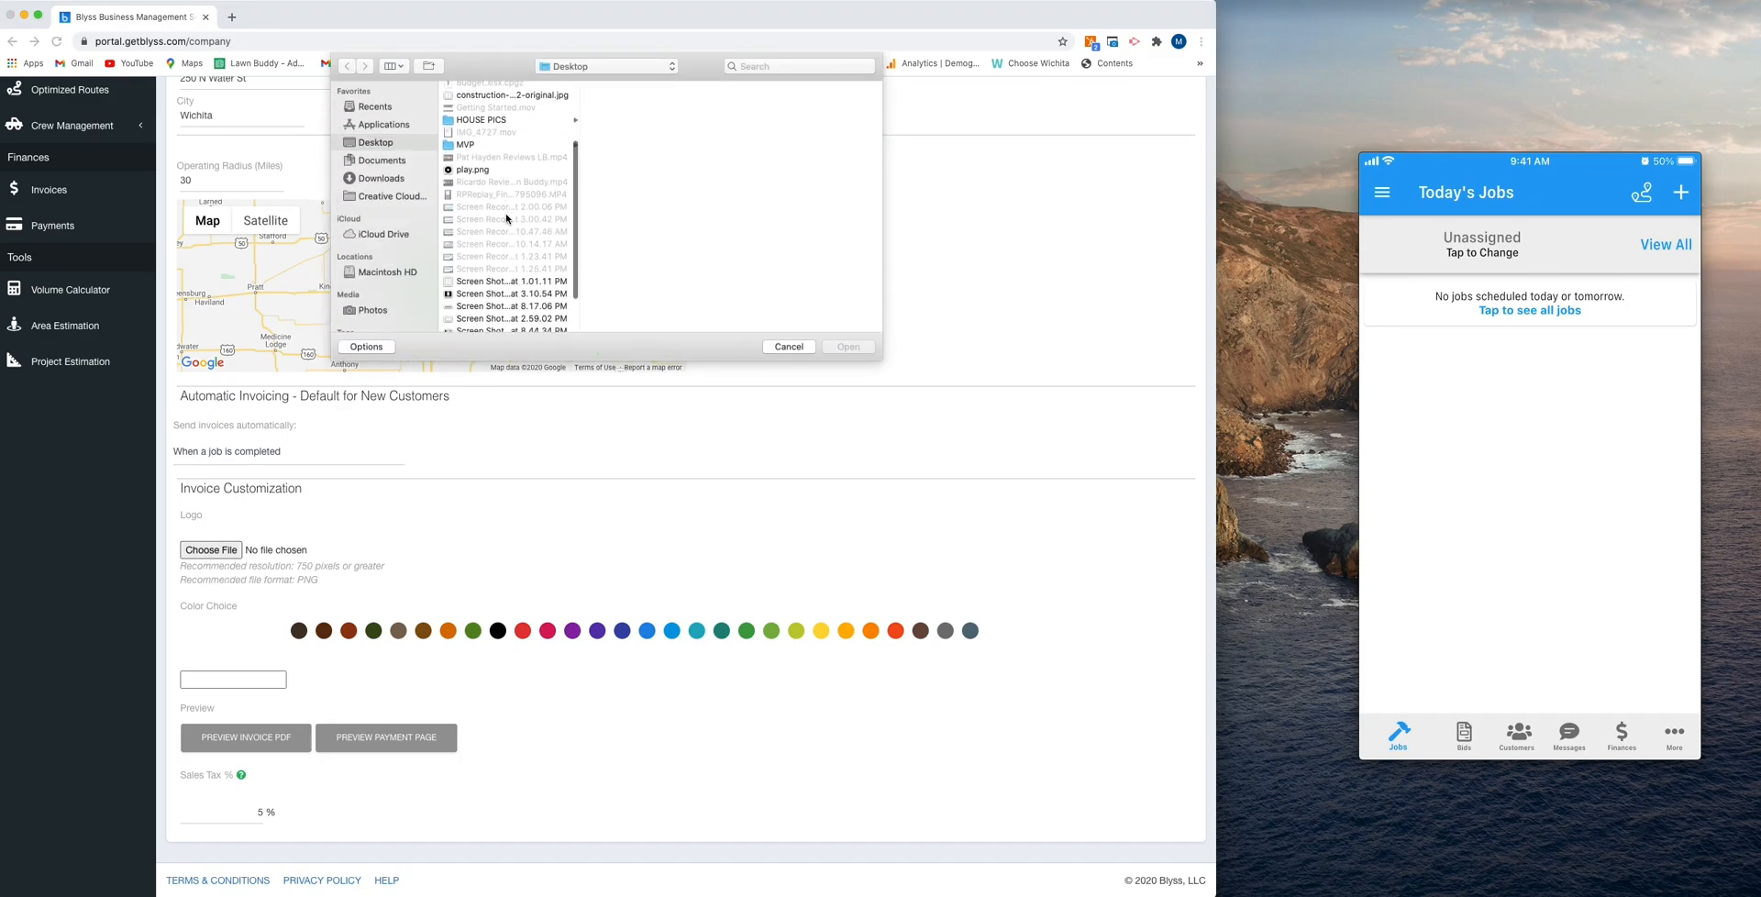
scroll(512, 218, up, 4)
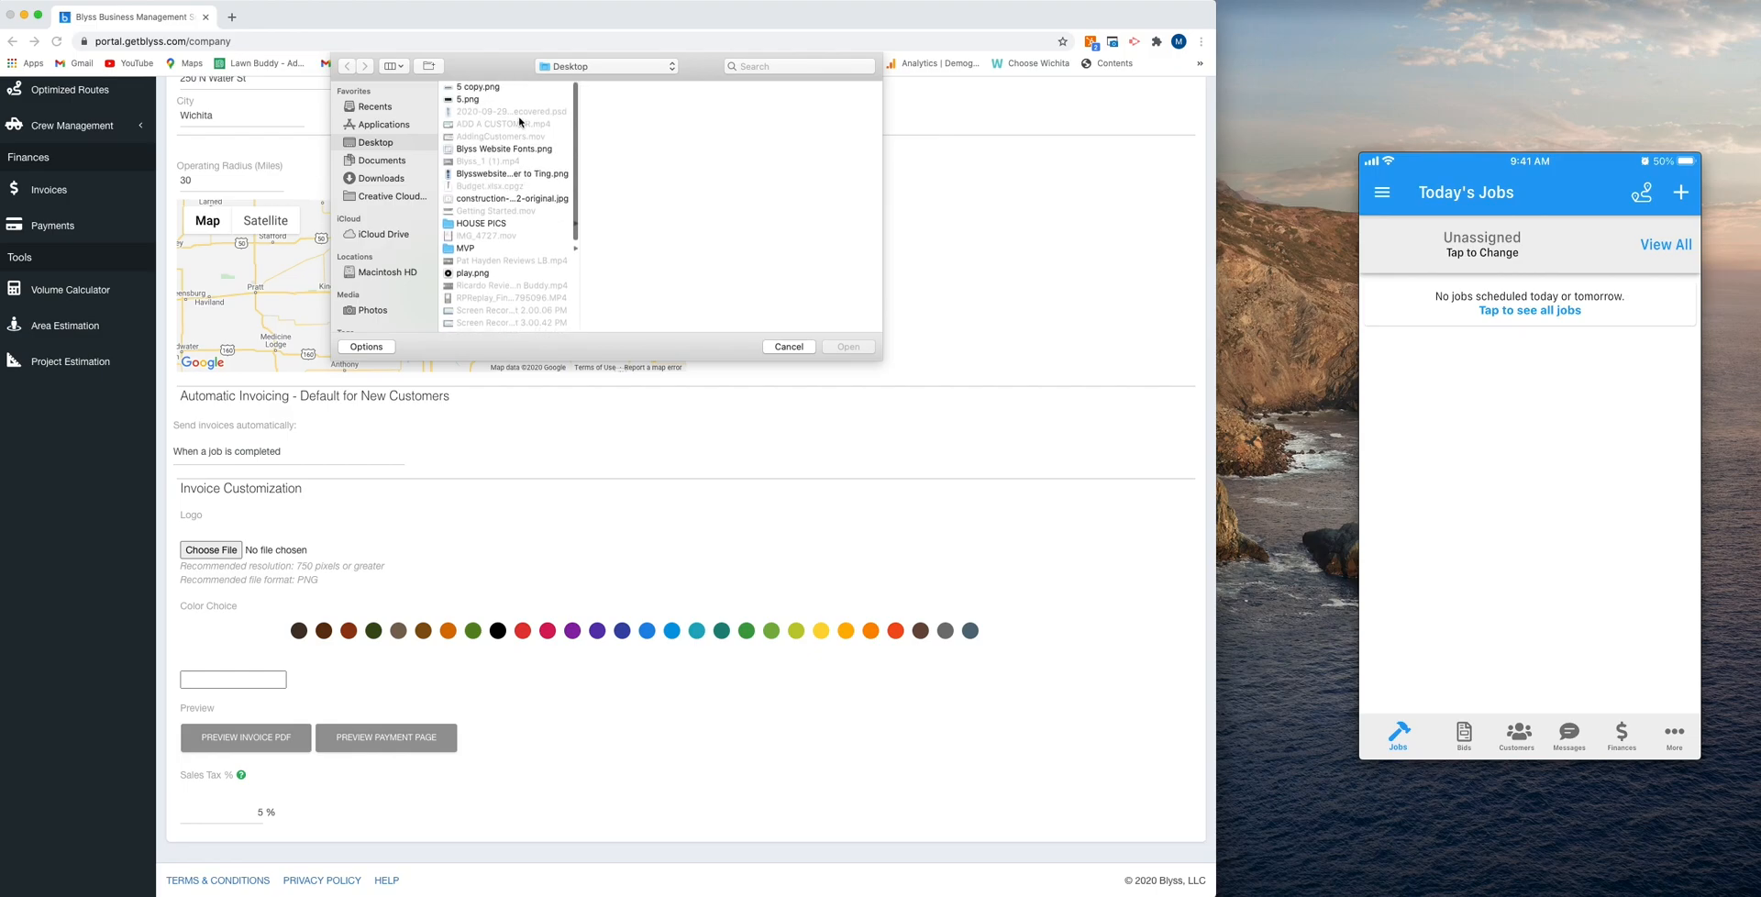
click(496, 199)
click(860, 348)
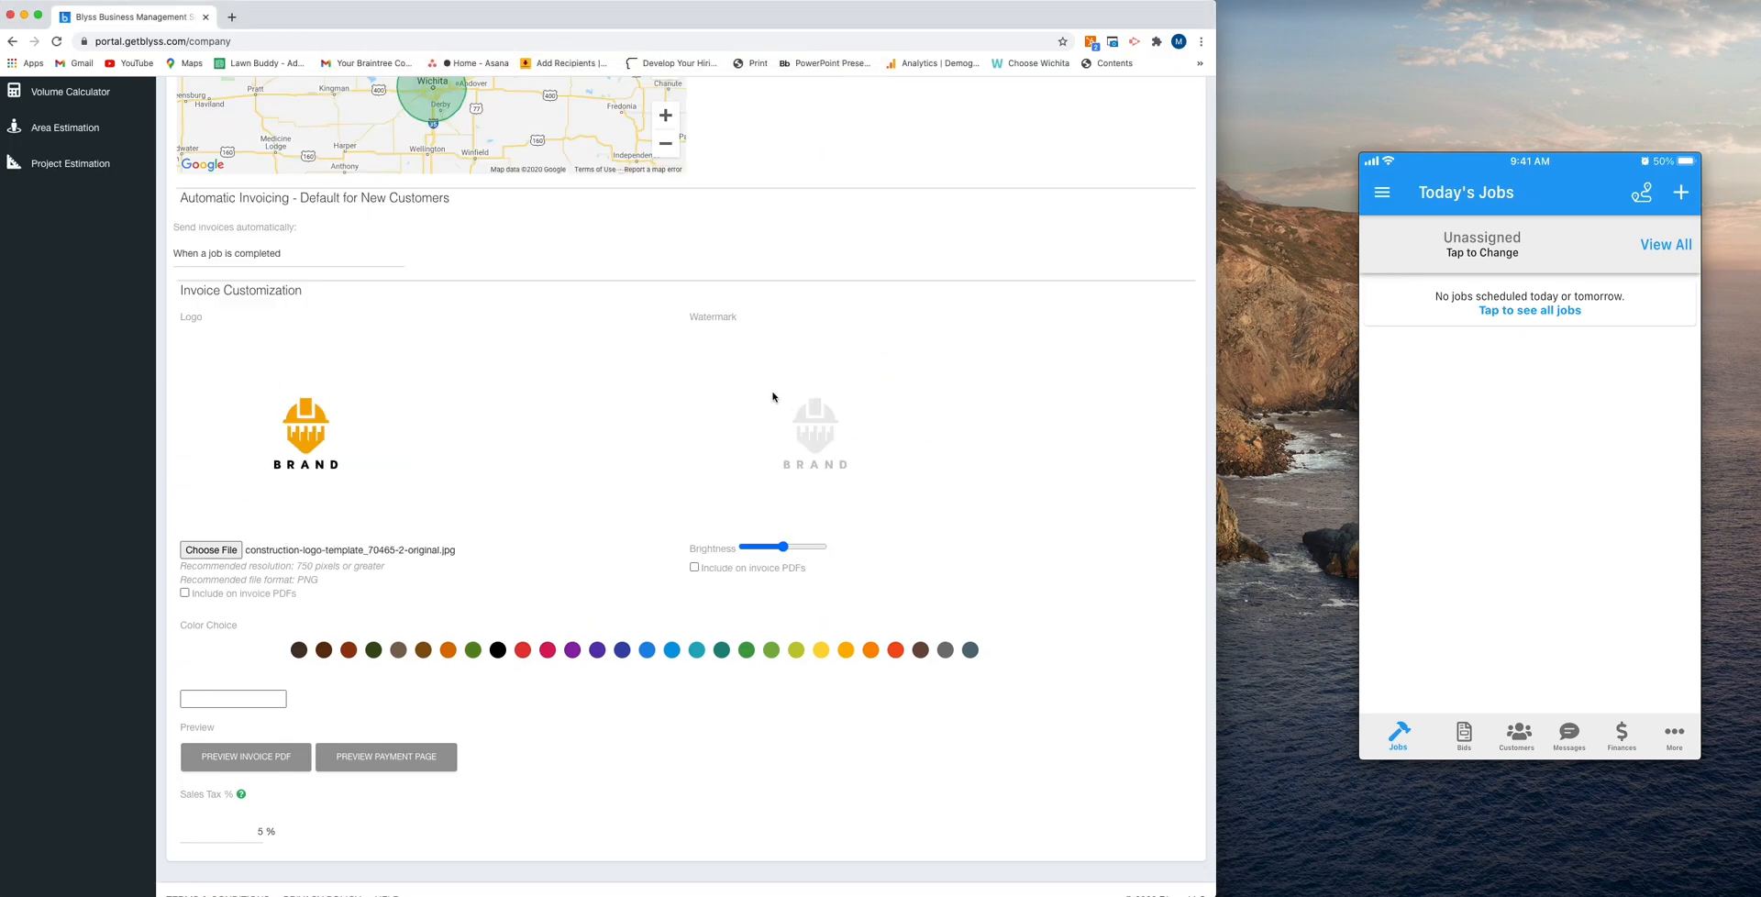
- Adjust the watermark brightness to about the middle of its range and include both the logo and the watermark on invoice PDFs
mouse_move(782, 548)
mouse_down()
mouse_move(760, 551)
mouse_move(806, 549)
mouse_up()
click(777, 549)
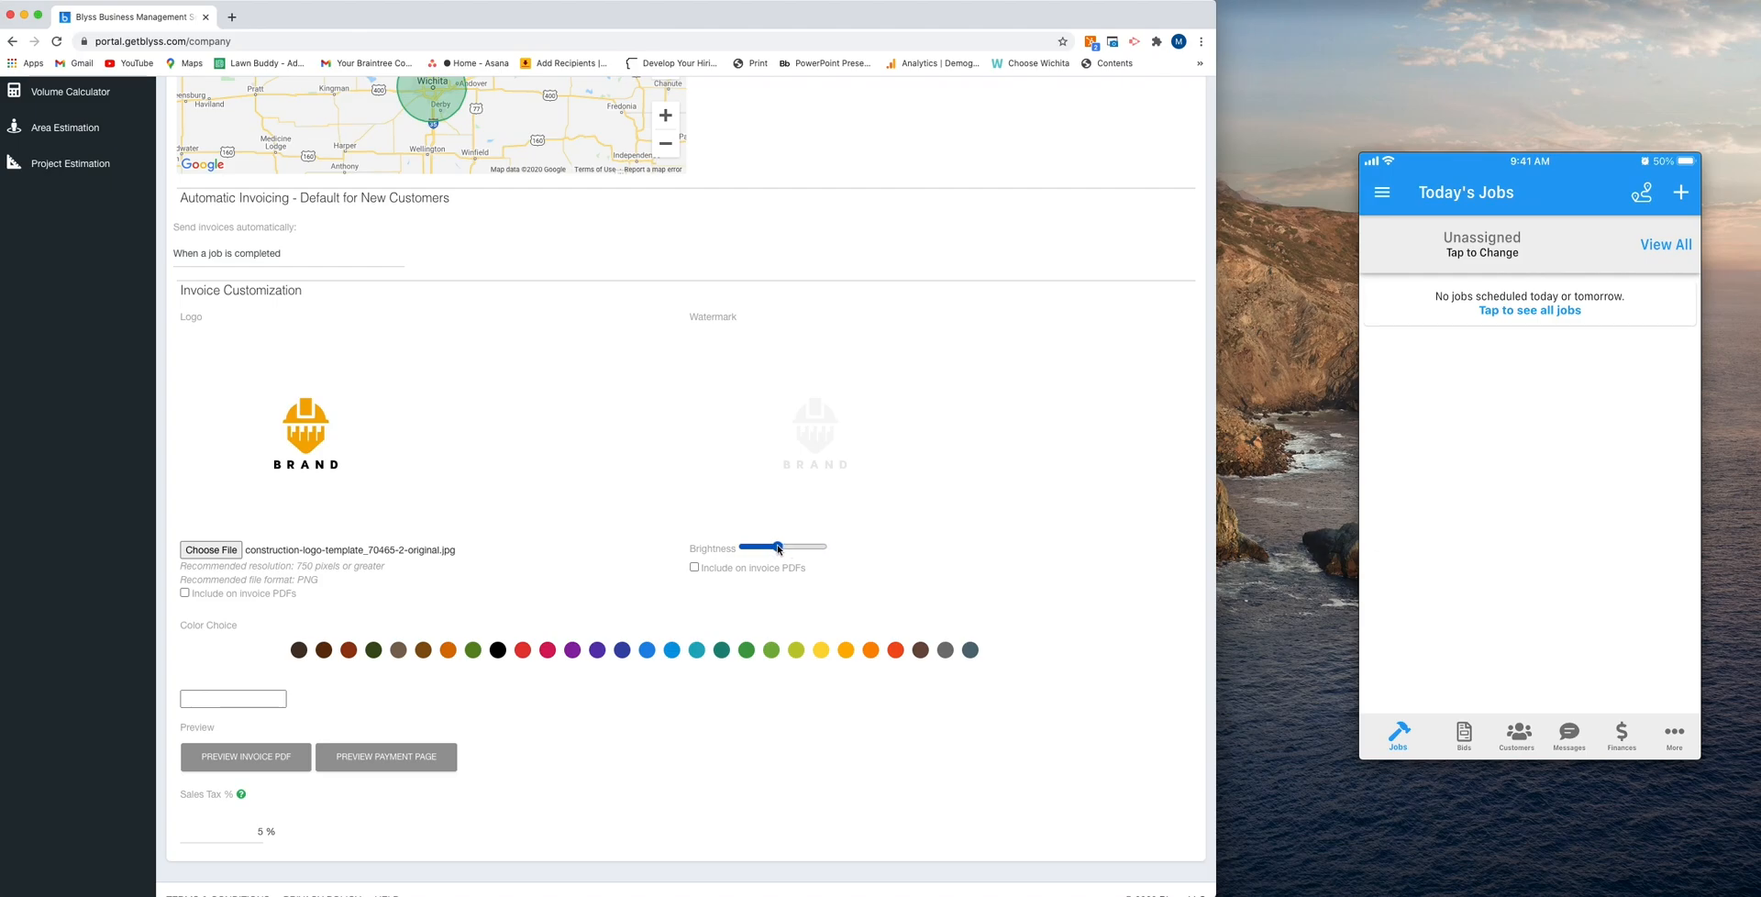
click(185, 593)
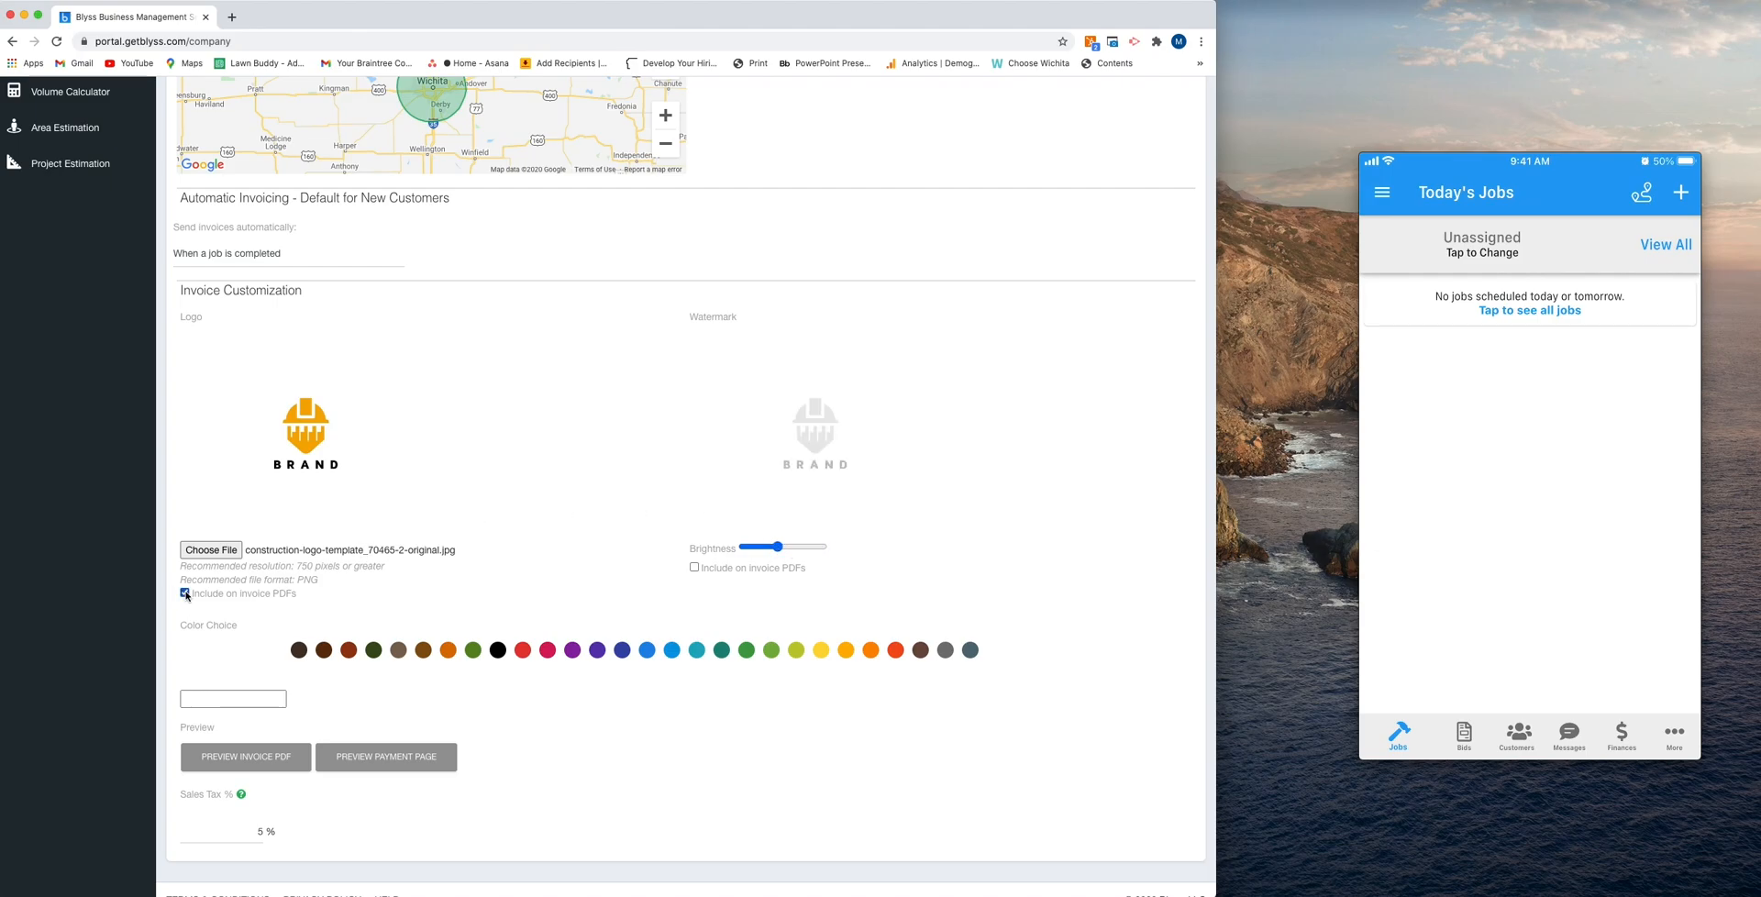
click(694, 568)
- Choose amber #FFB300 as the invoice color, preview the invoice PDF and close the preview
click(847, 654)
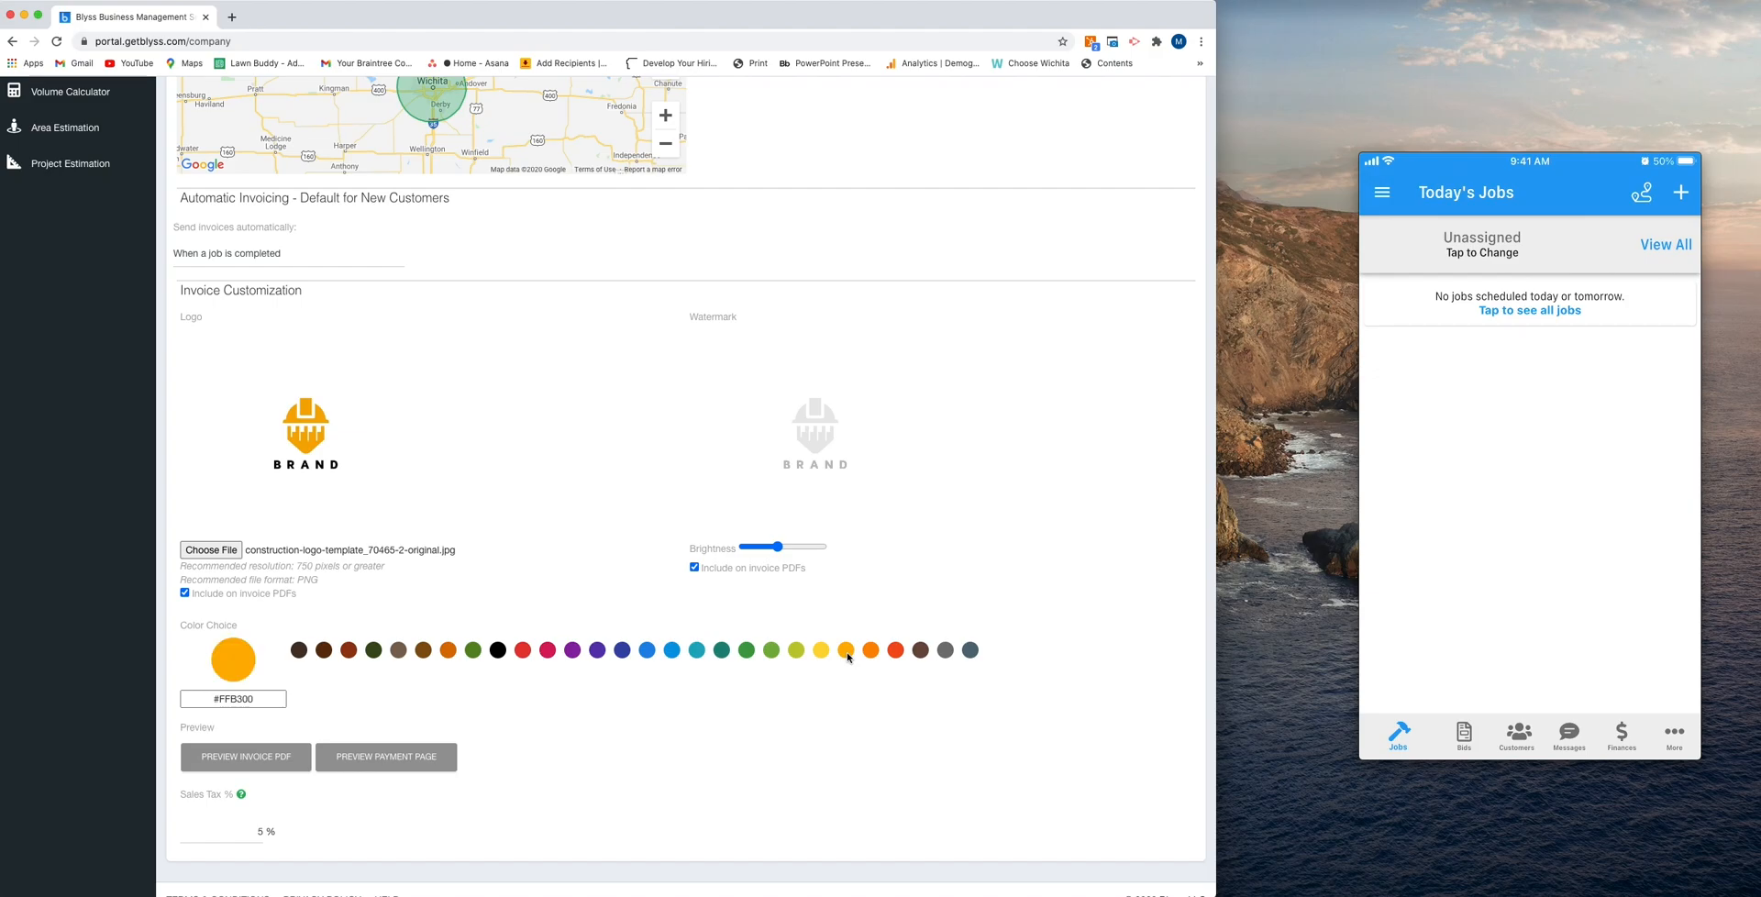
click(260, 757)
click(64, 878)
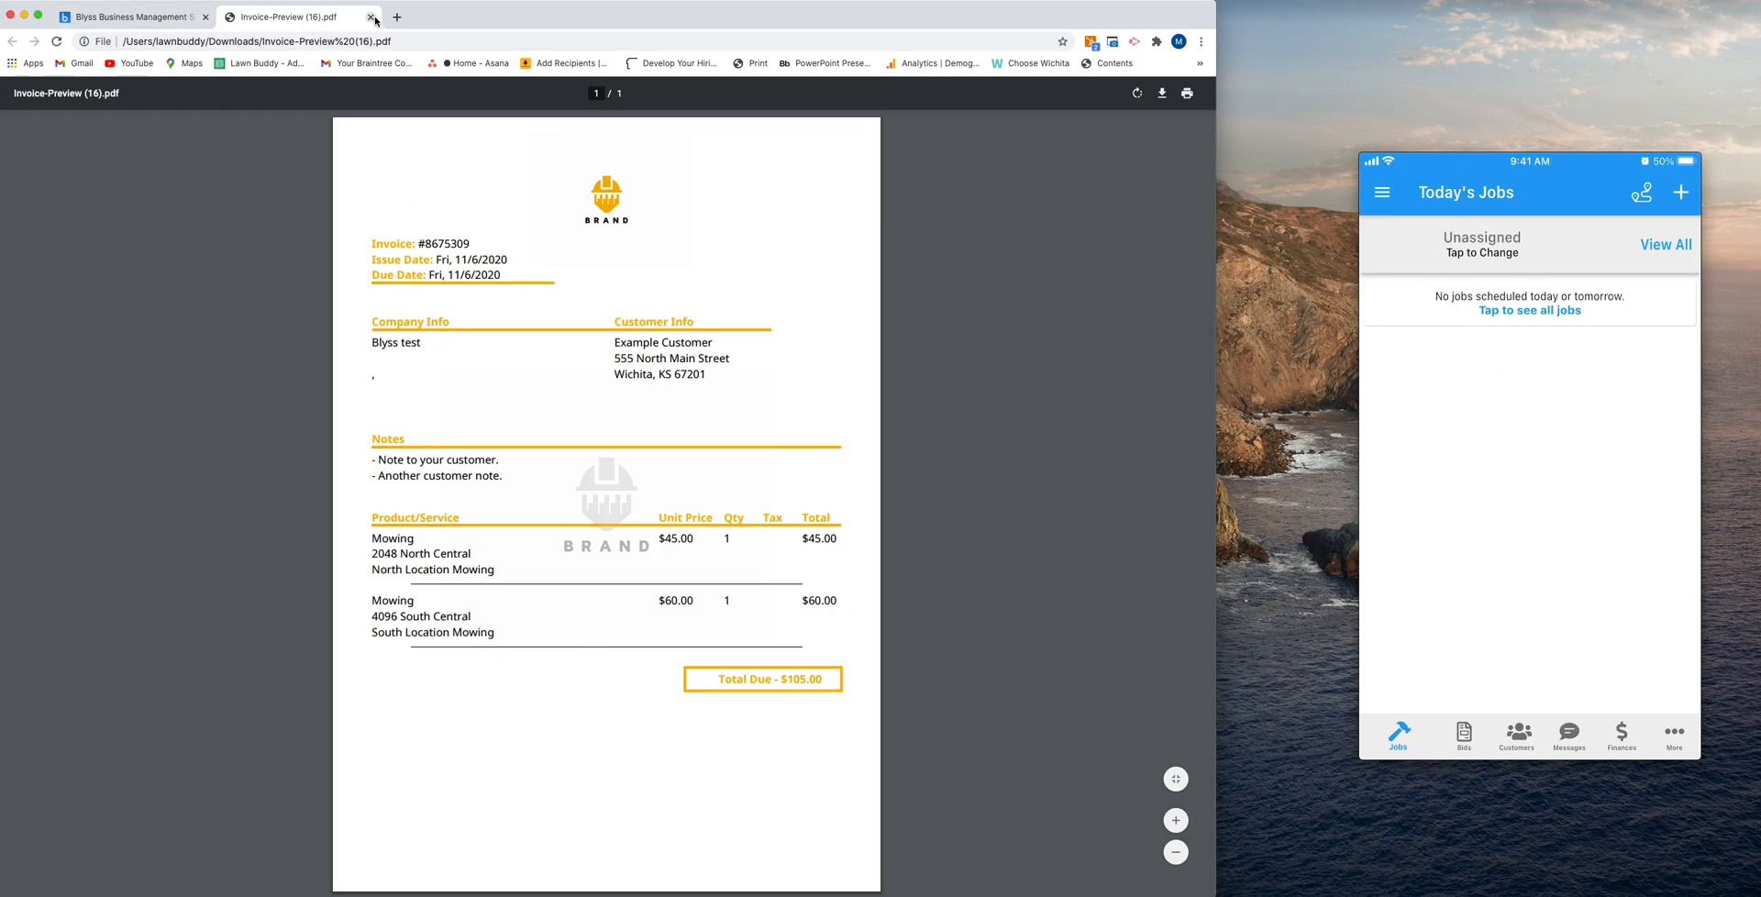
click(371, 18)
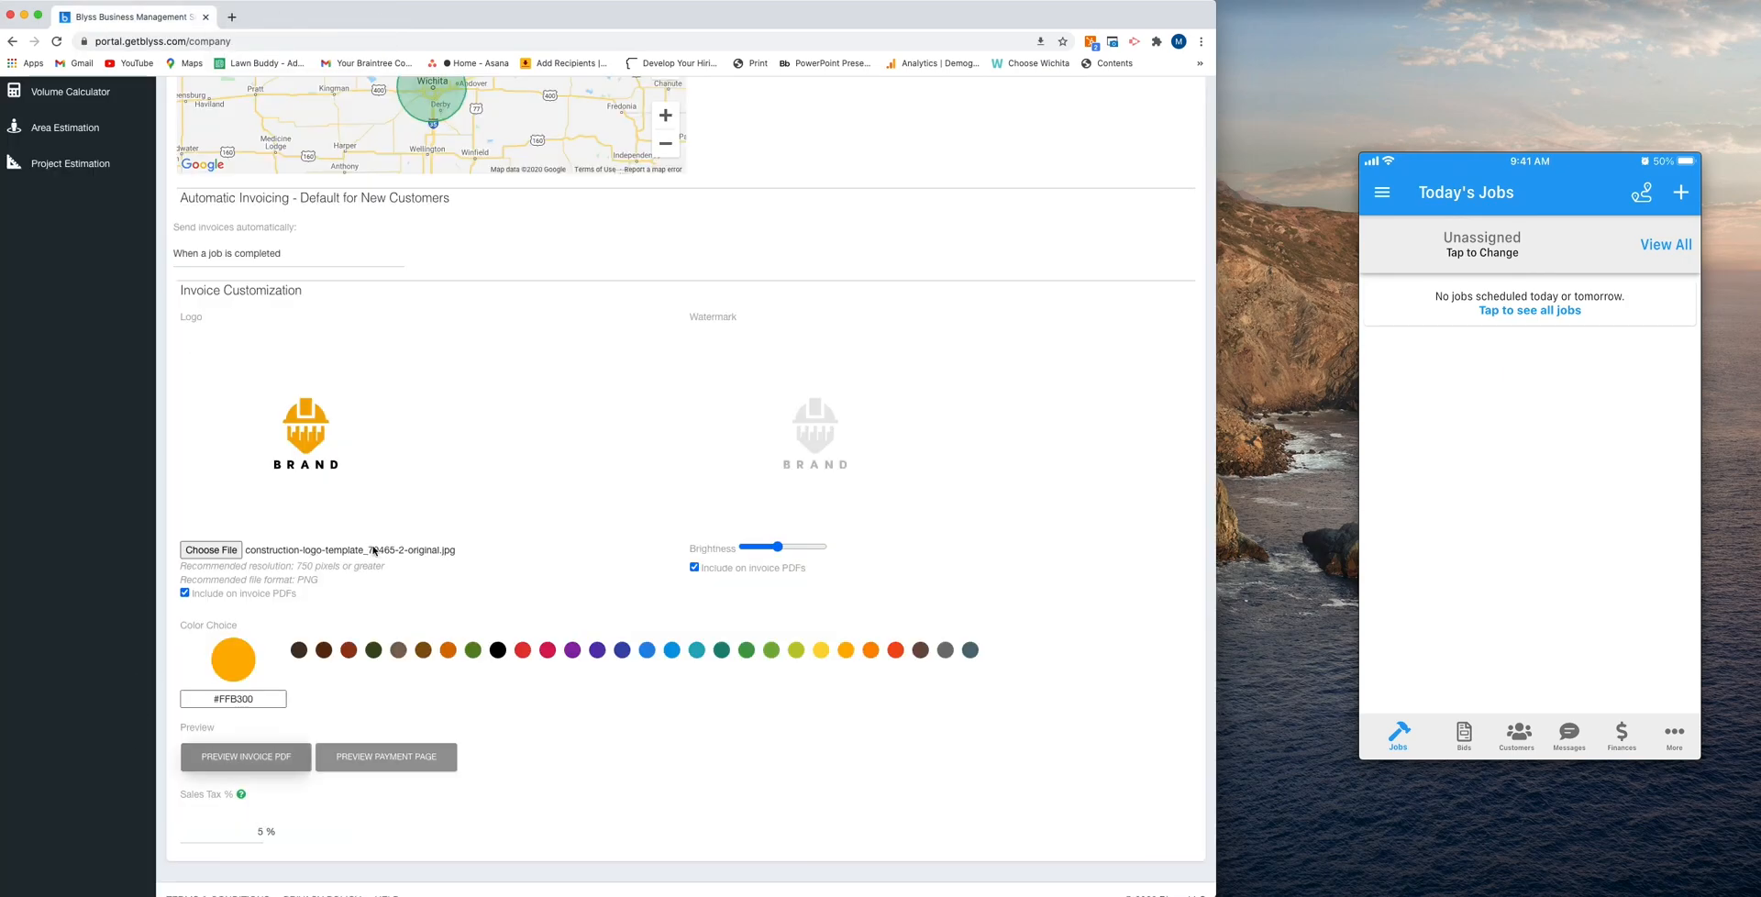
- Change the invoice color to black #000000, preview the invoice PDF again and close the preview
click(299, 651)
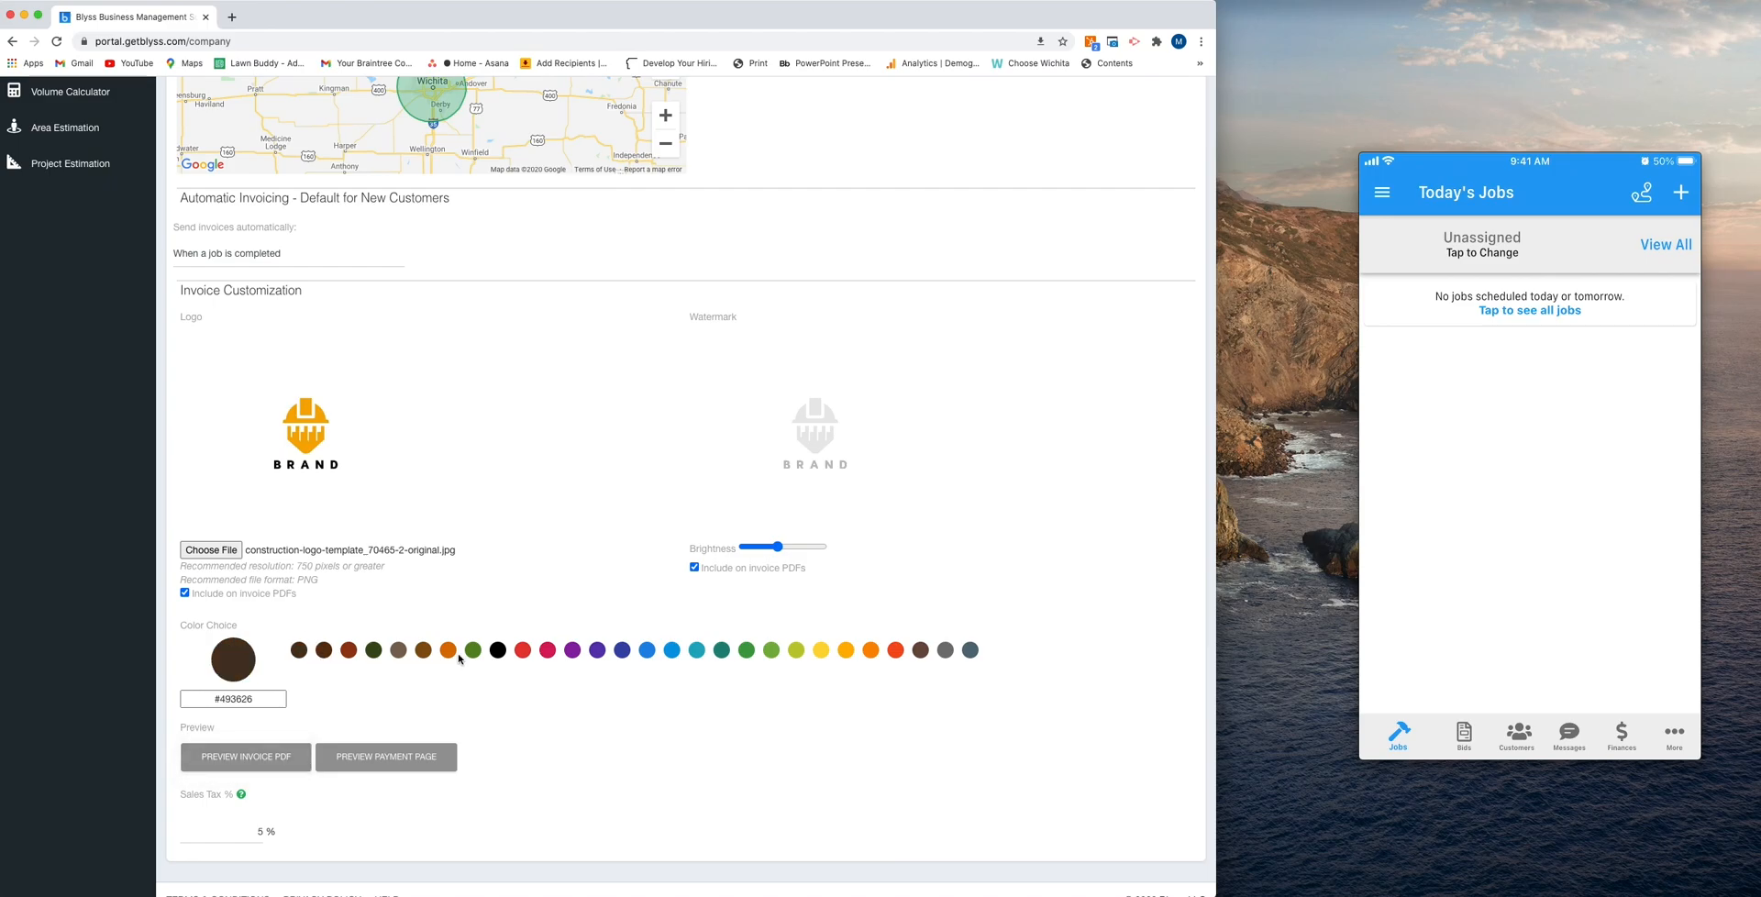
click(497, 653)
click(245, 763)
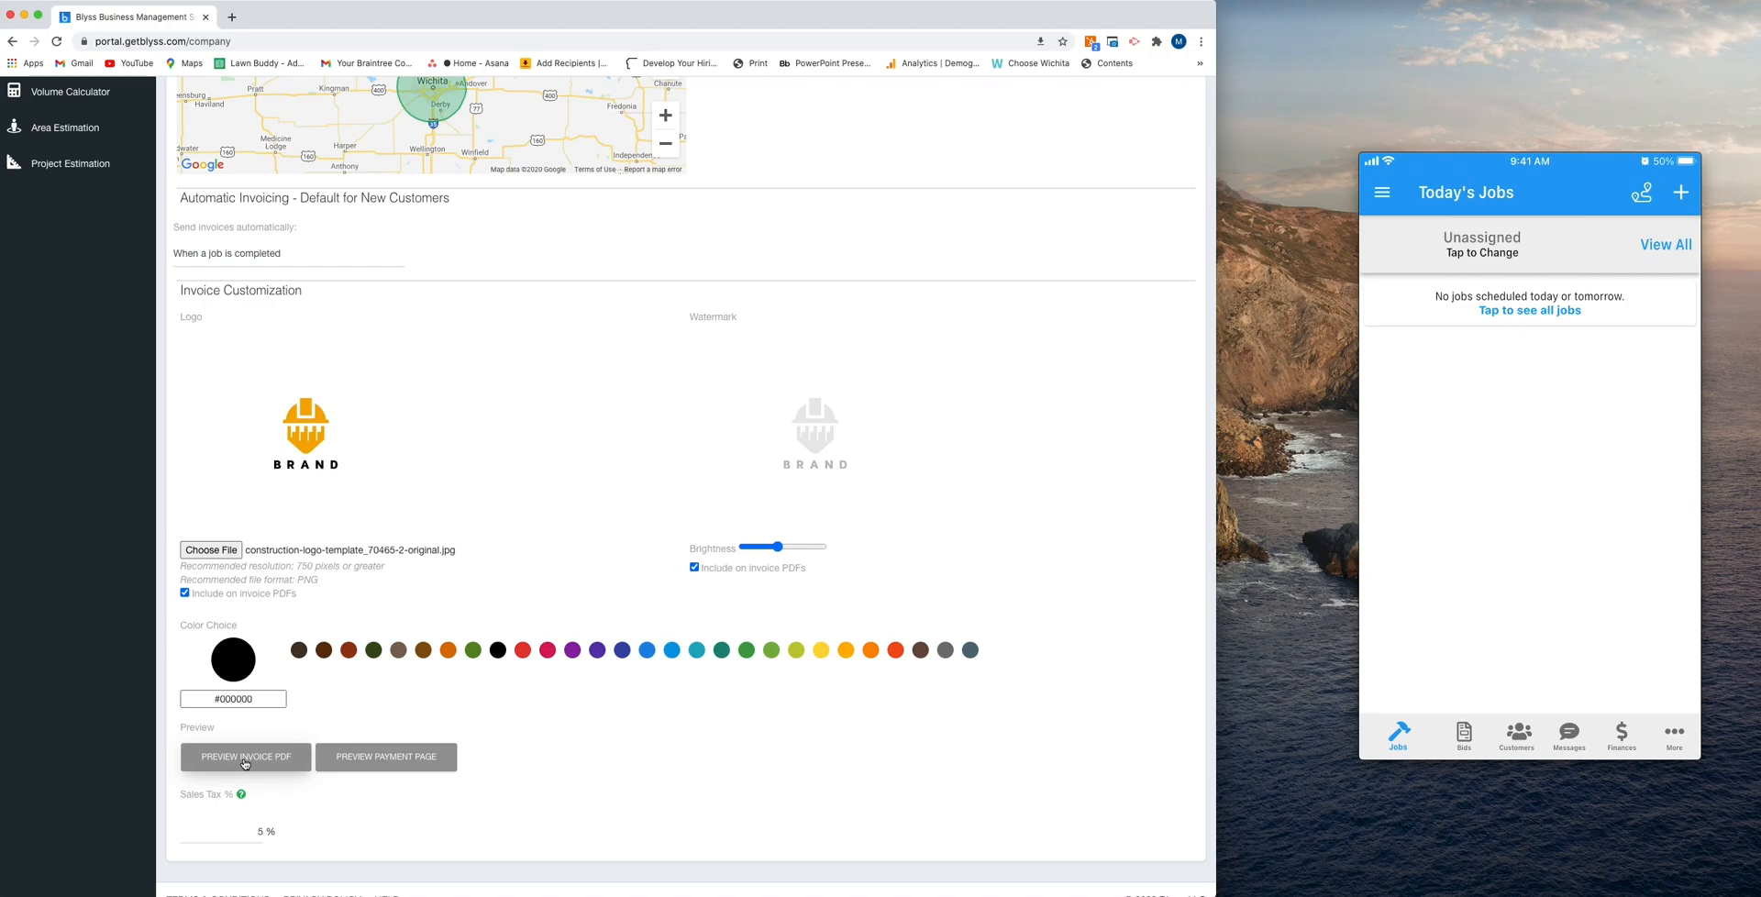
click(55, 878)
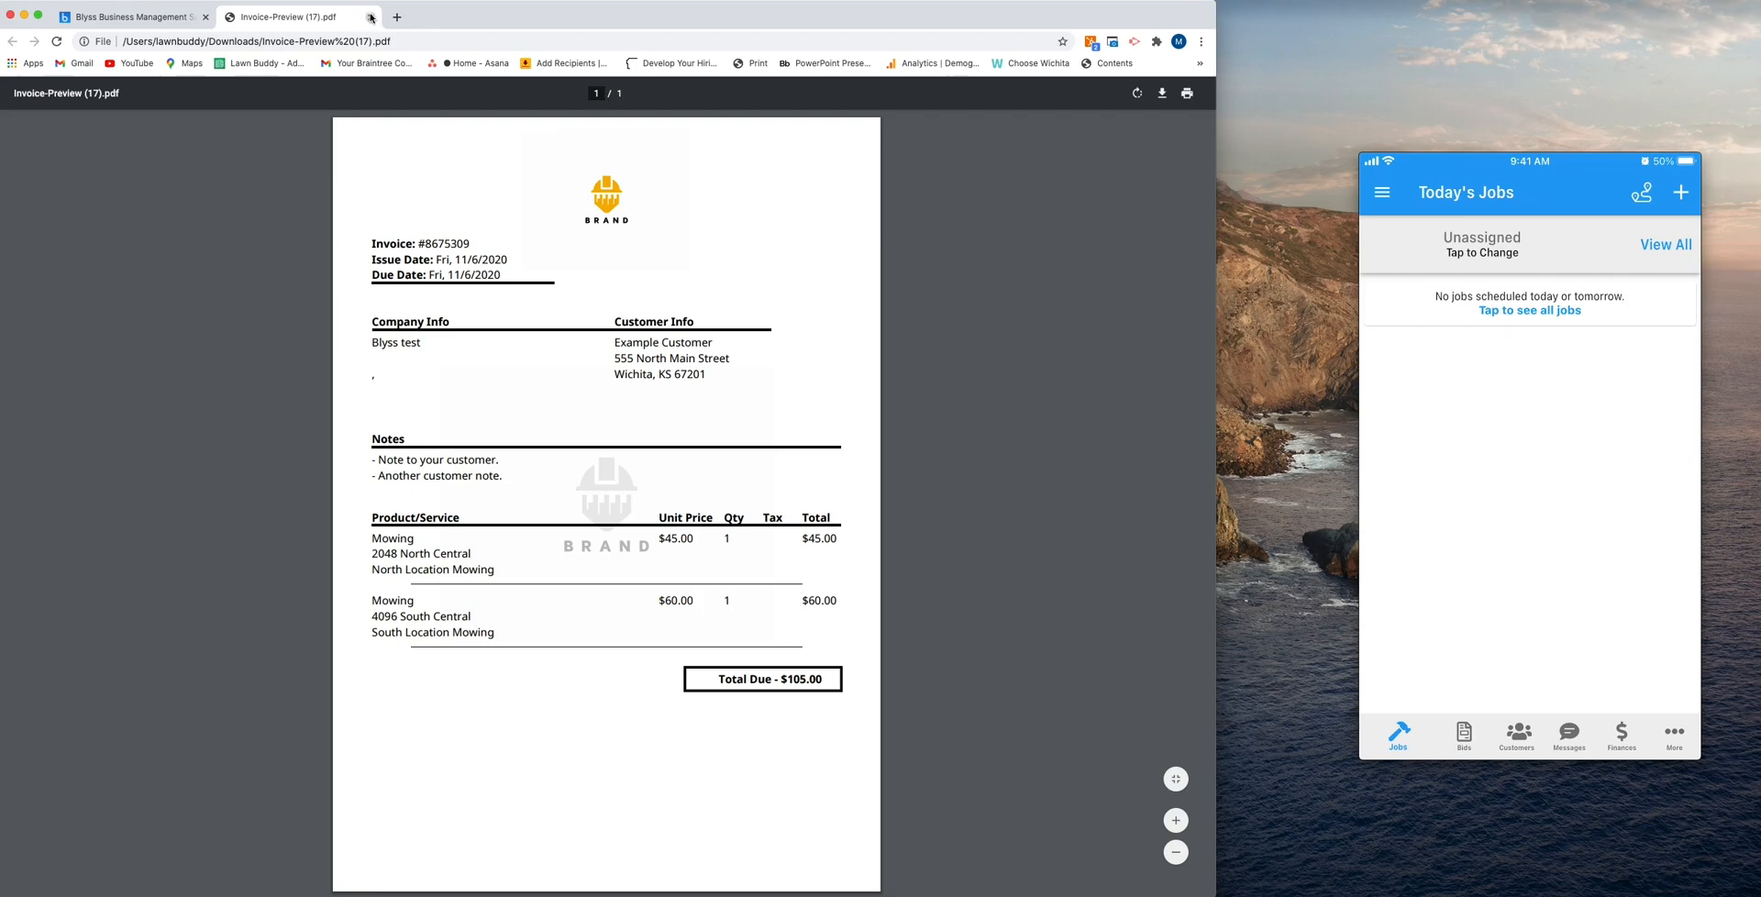
click(371, 18)
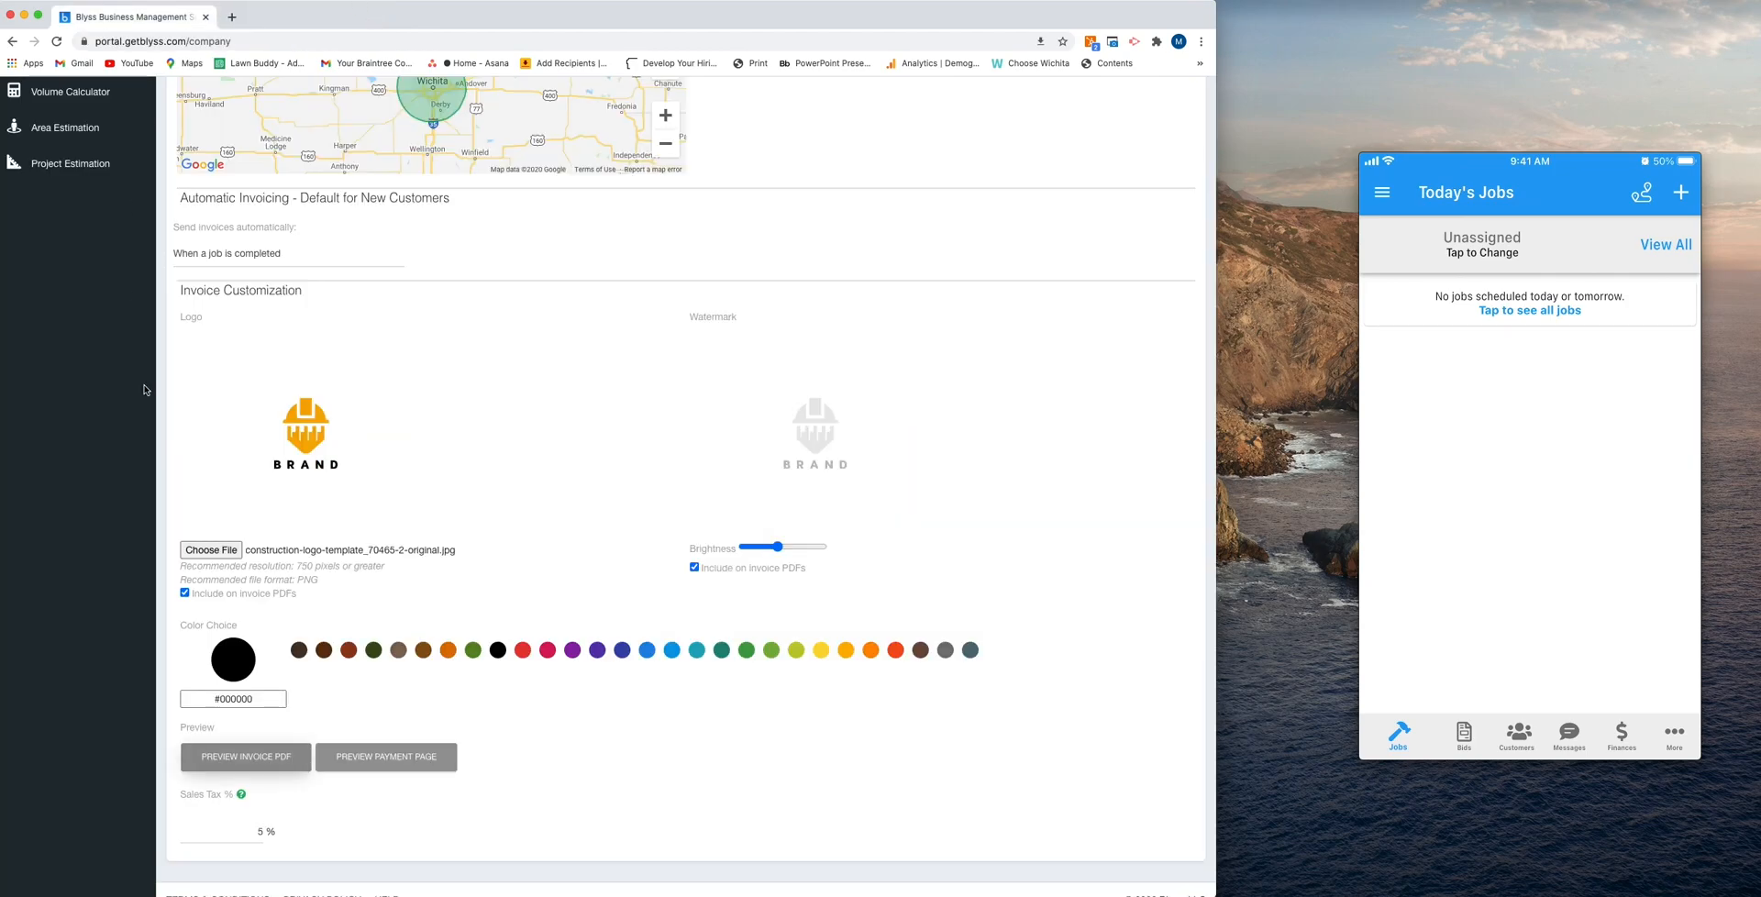
- Preview the customer payment page, return to the company settings and open the sales tax percentage for editing
click(394, 757)
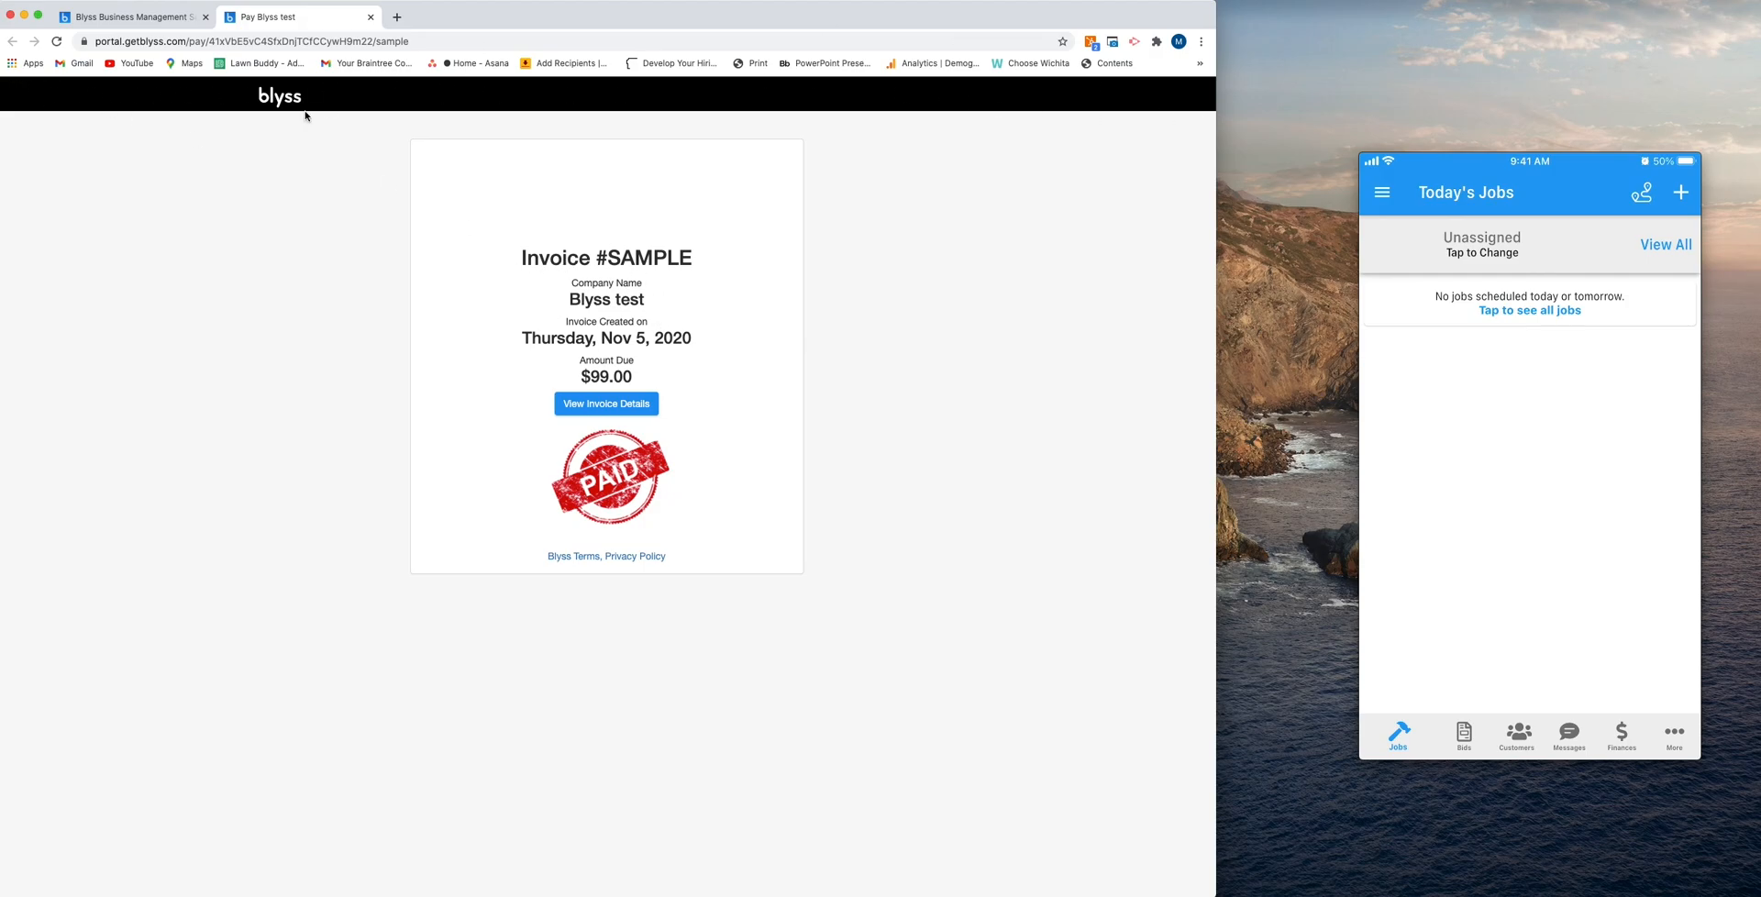
click(370, 16)
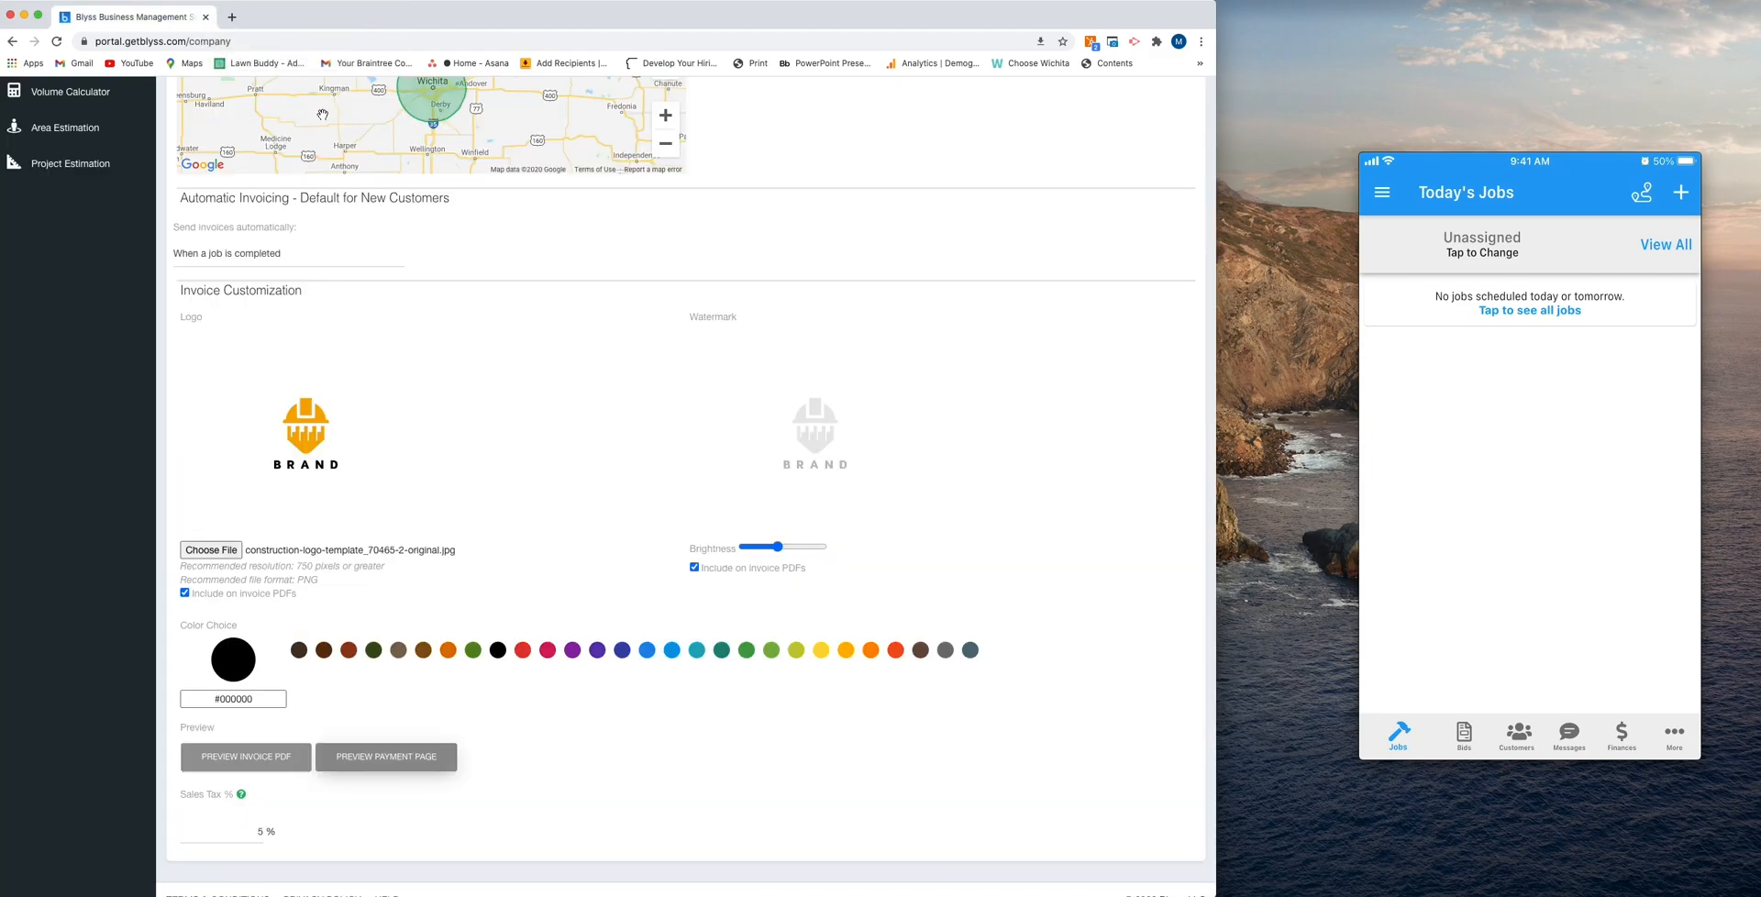
scroll(325, 723, down, 1)
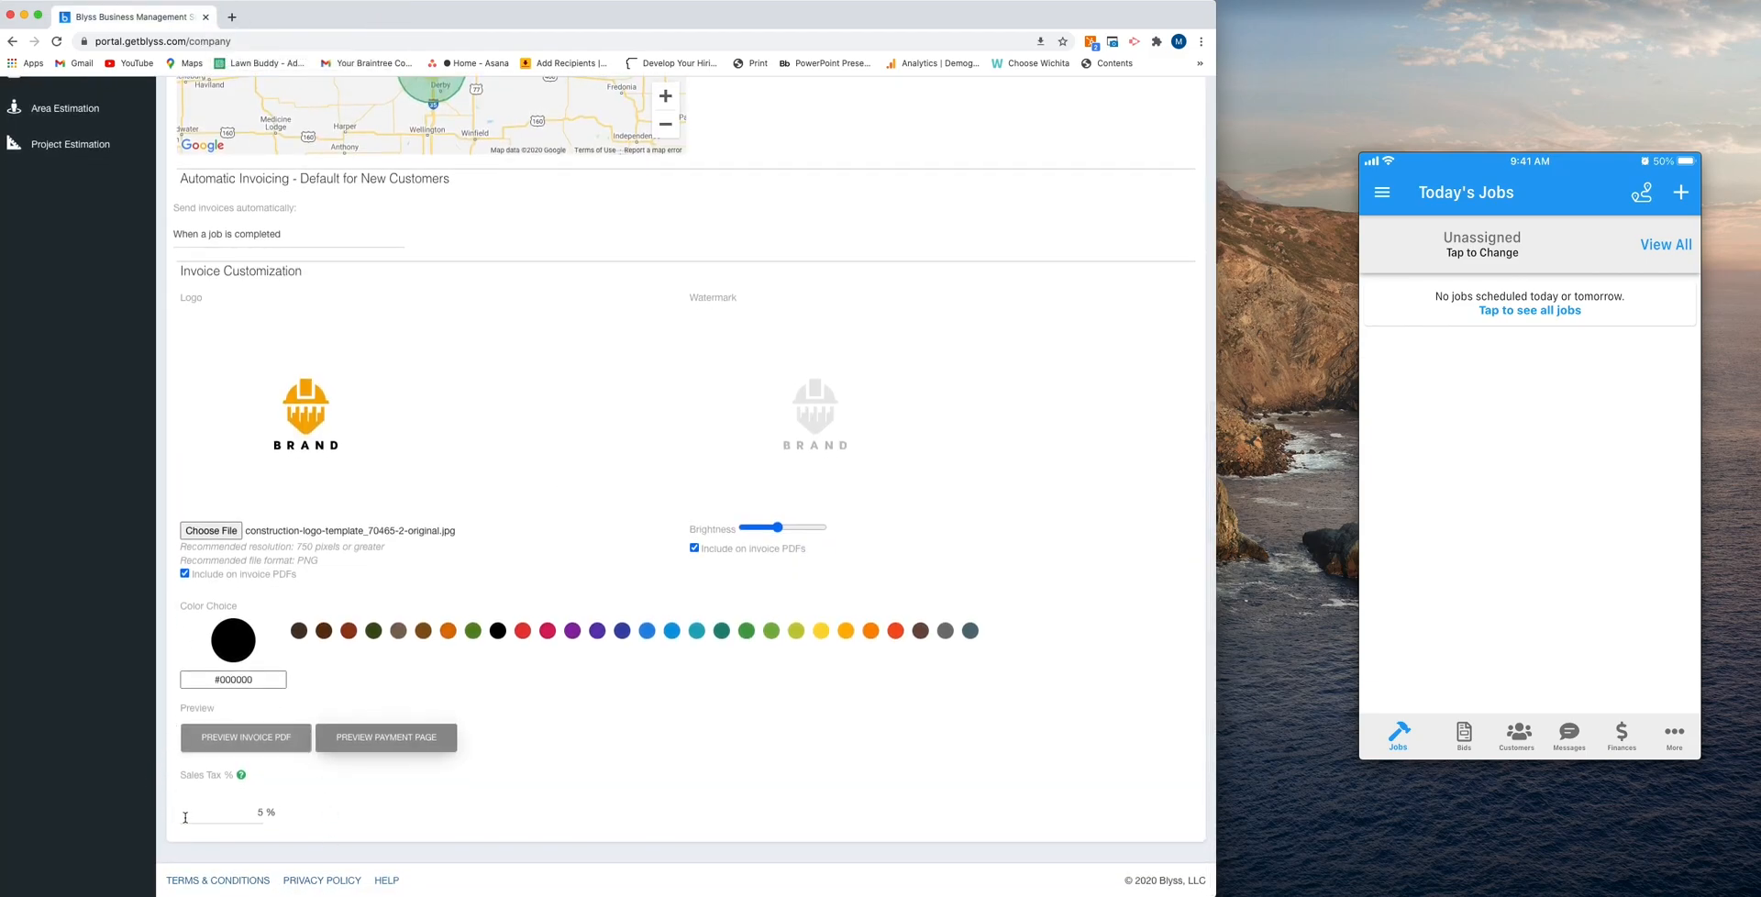
click(262, 813)
- Check the available language options without changing the language, and save the company information
scroll(297, 420, up, 6)
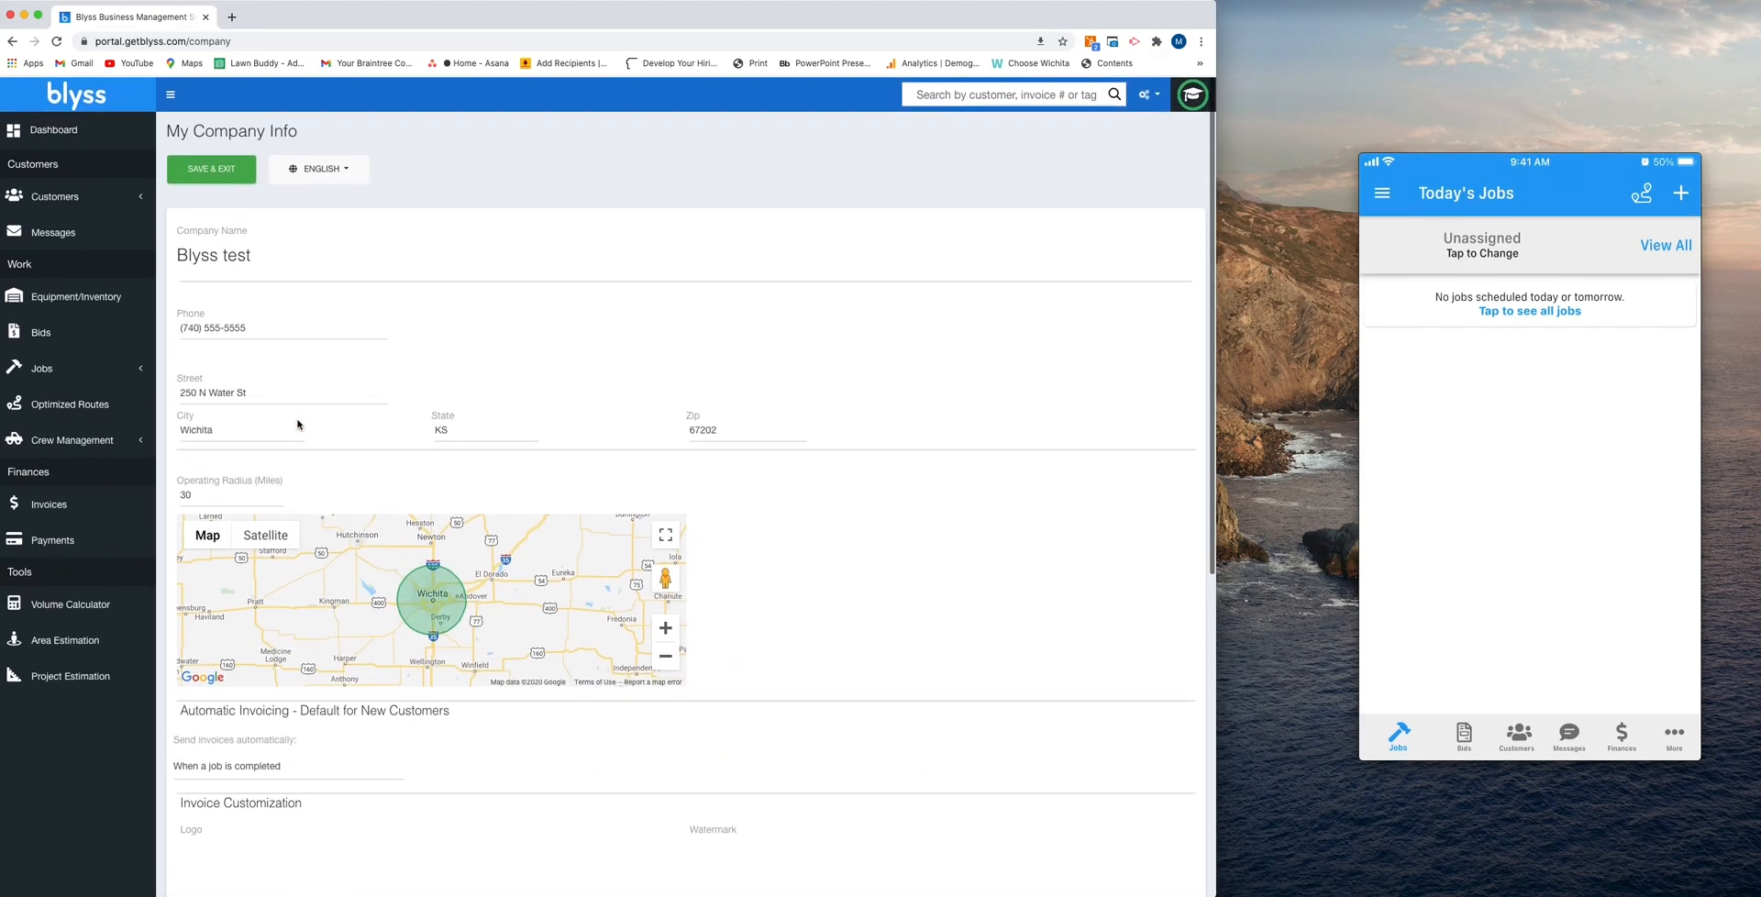
click(338, 177)
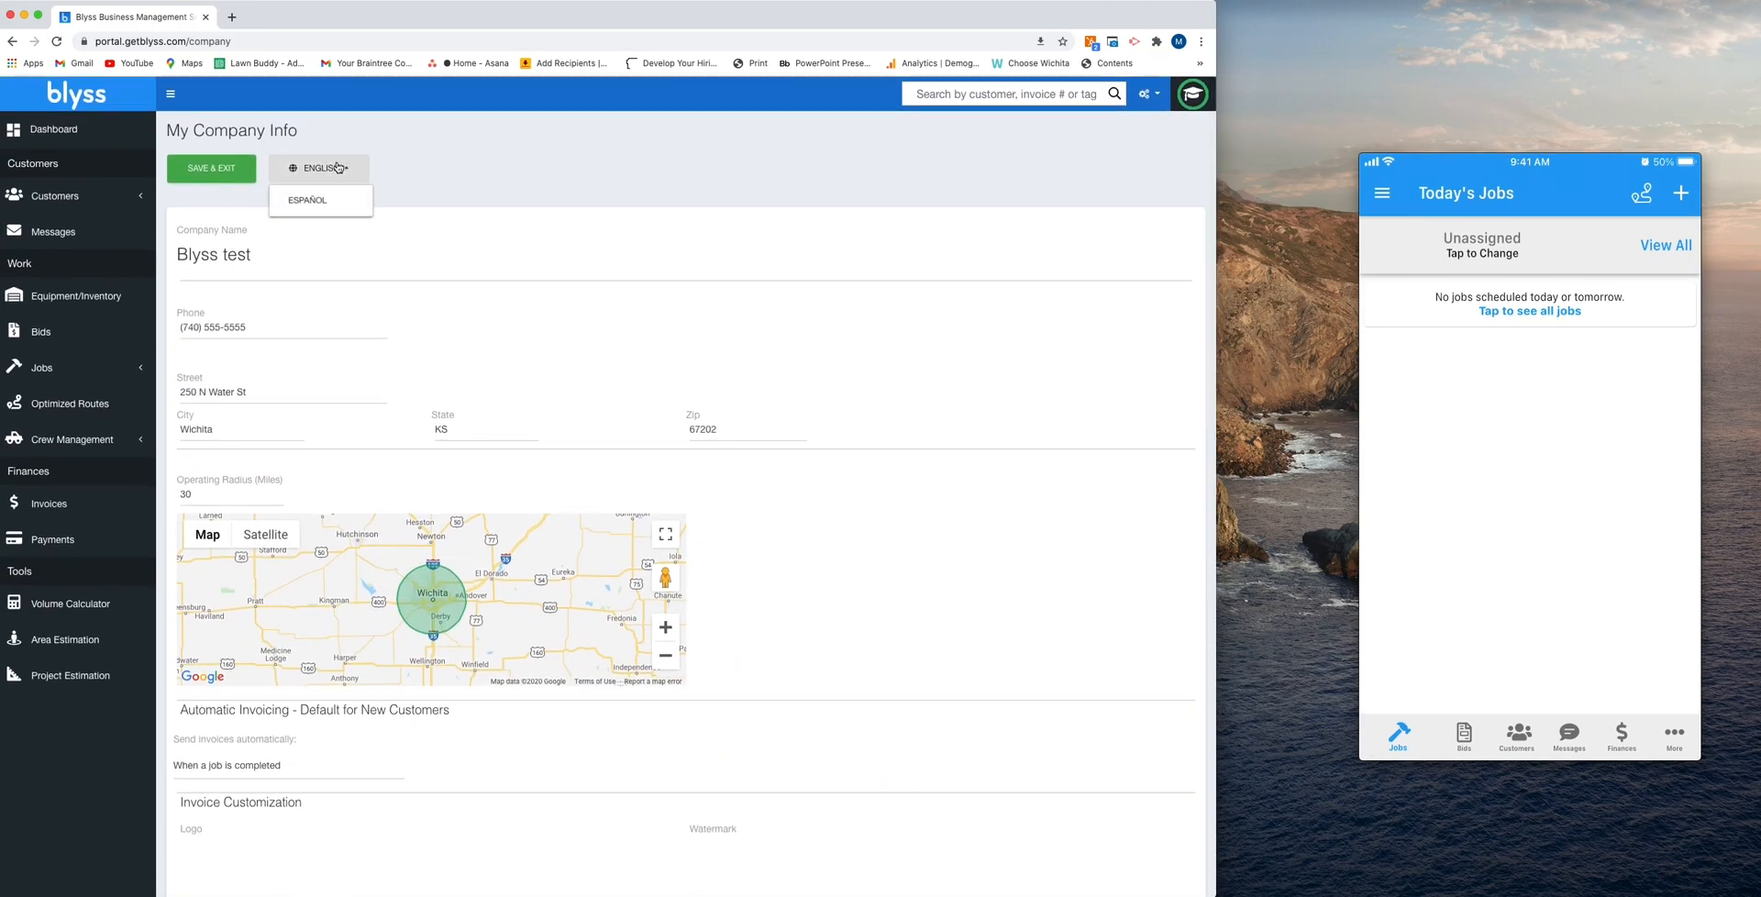
click(442, 161)
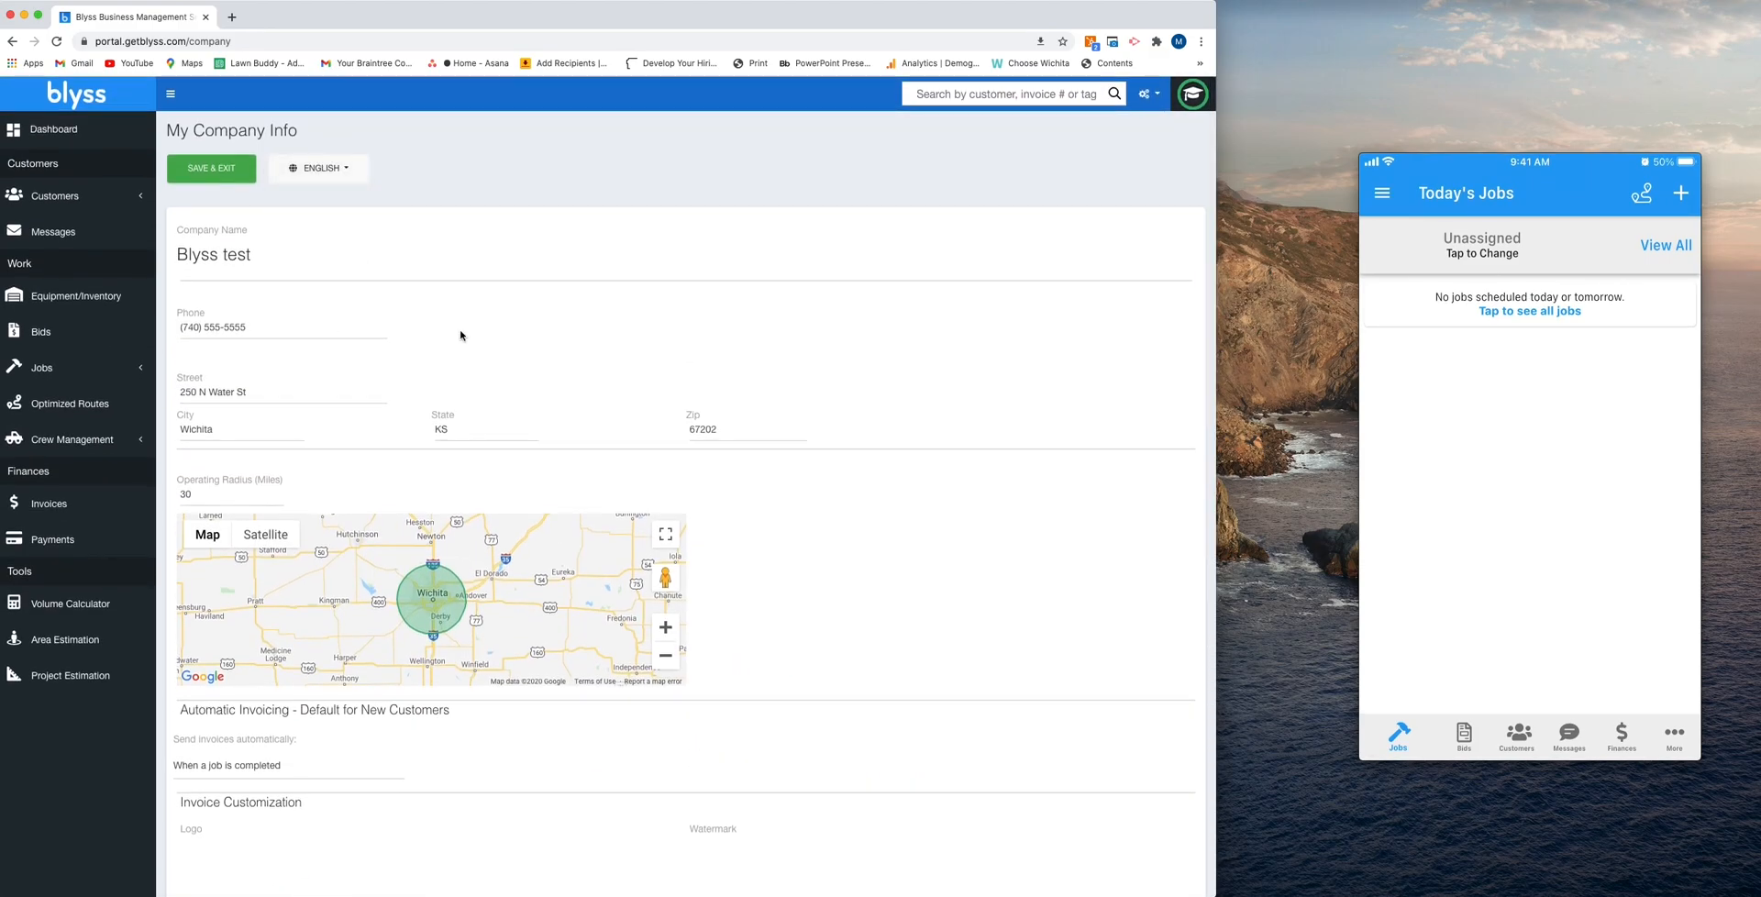
click(207, 170)
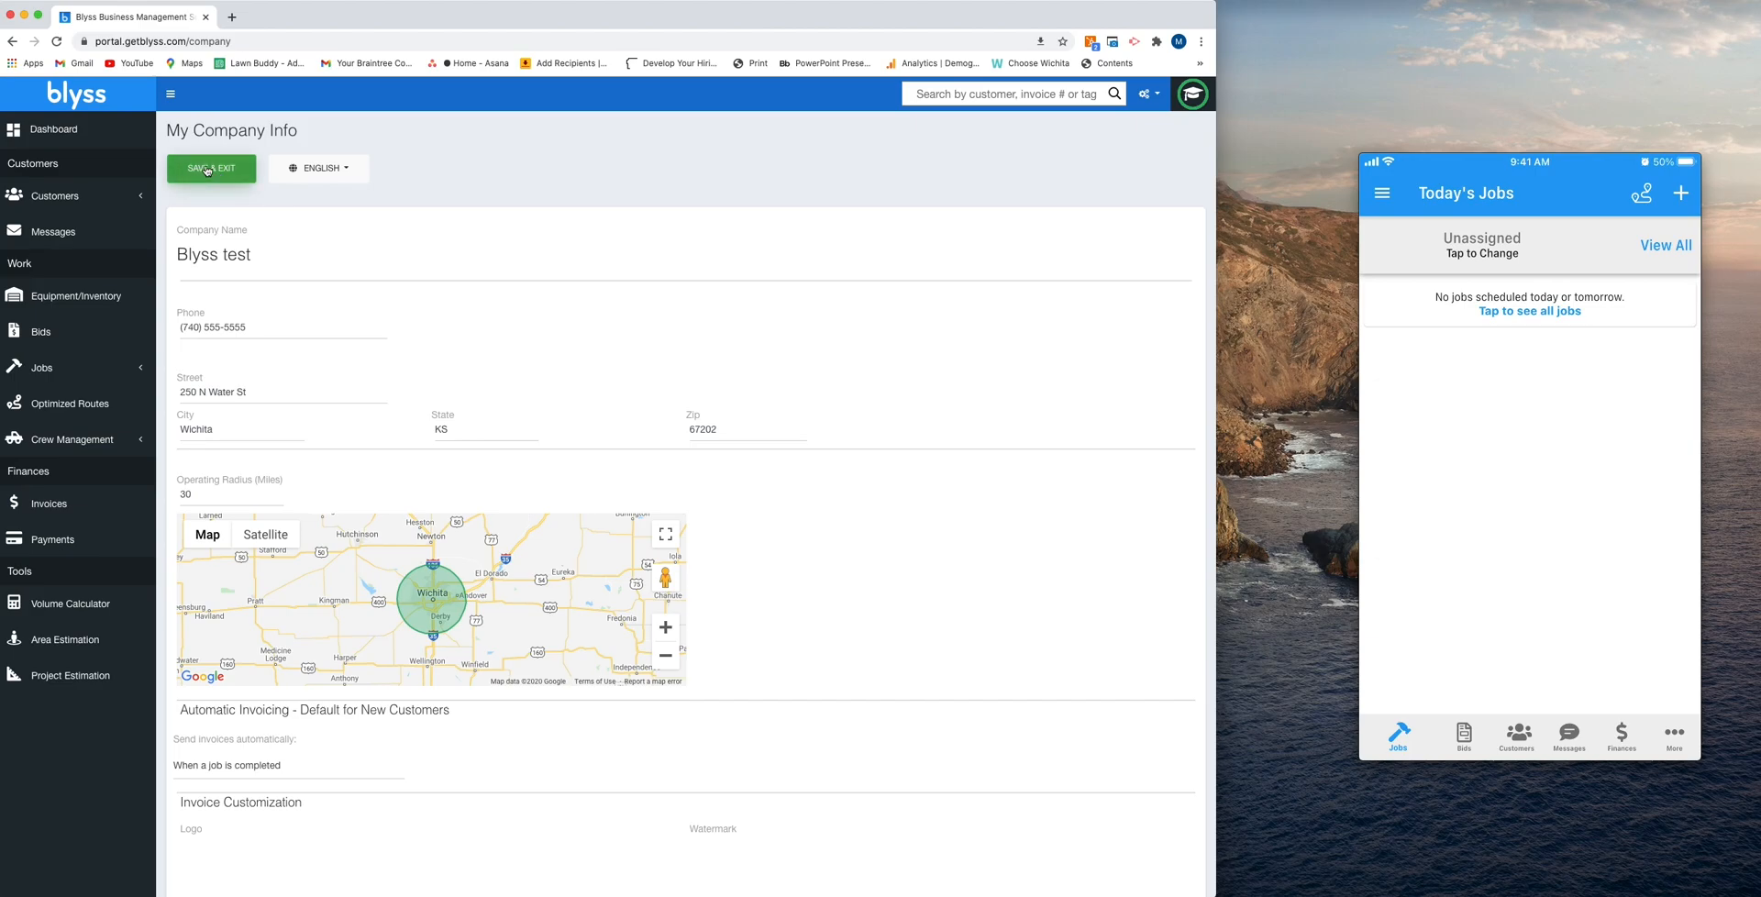